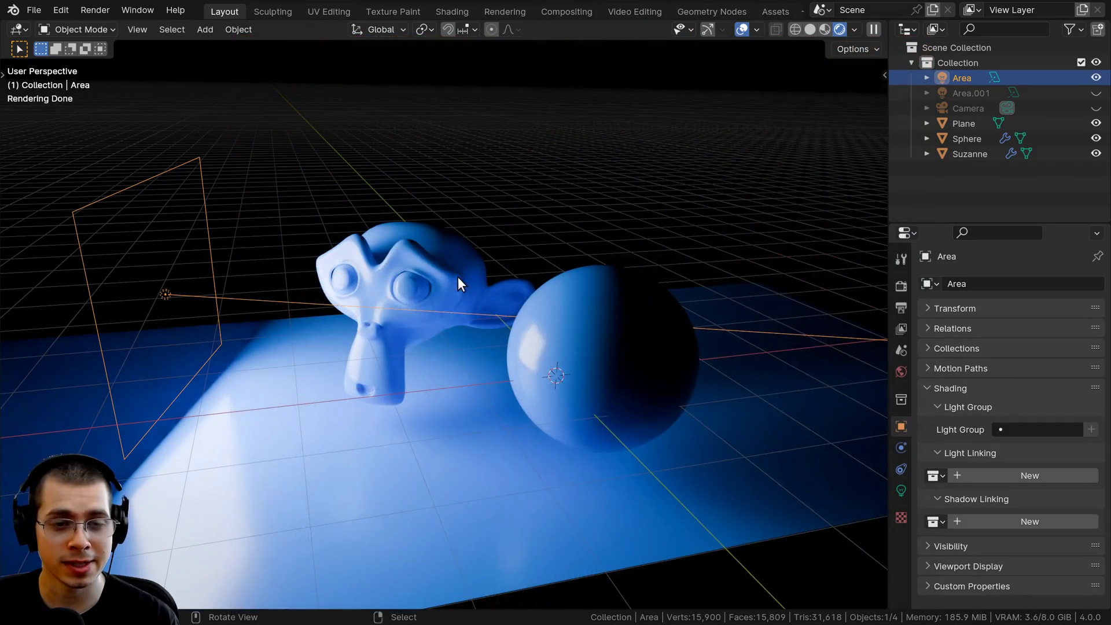
shift+middle_drag(458, 277, 457, 255)
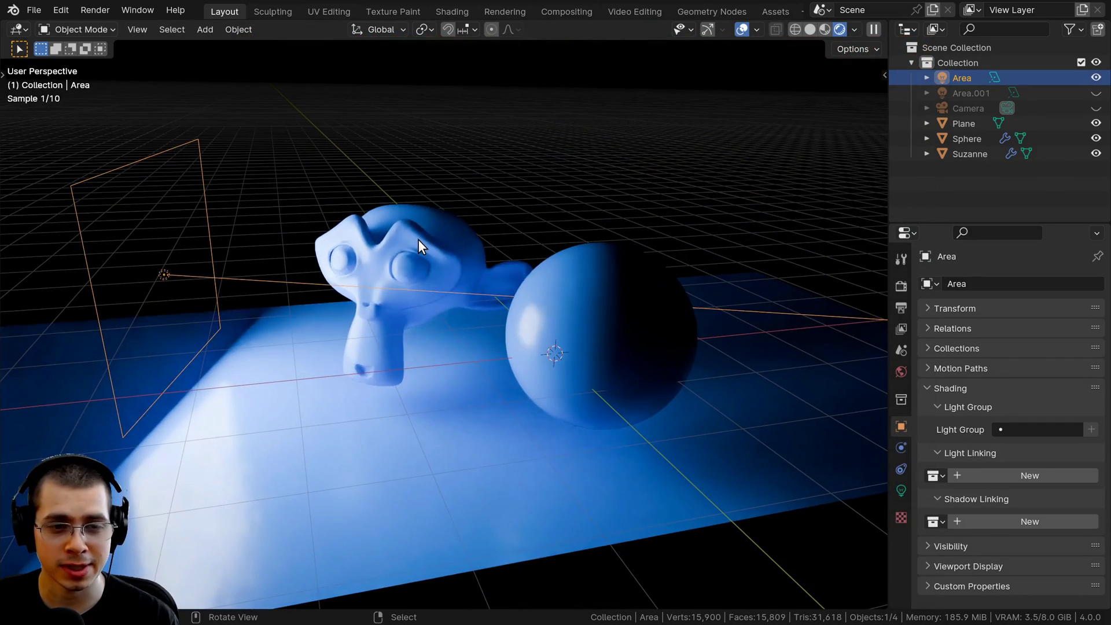
right_click(418, 242)
right_click(566, 298)
right_click(471, 406)
right_click(433, 283)
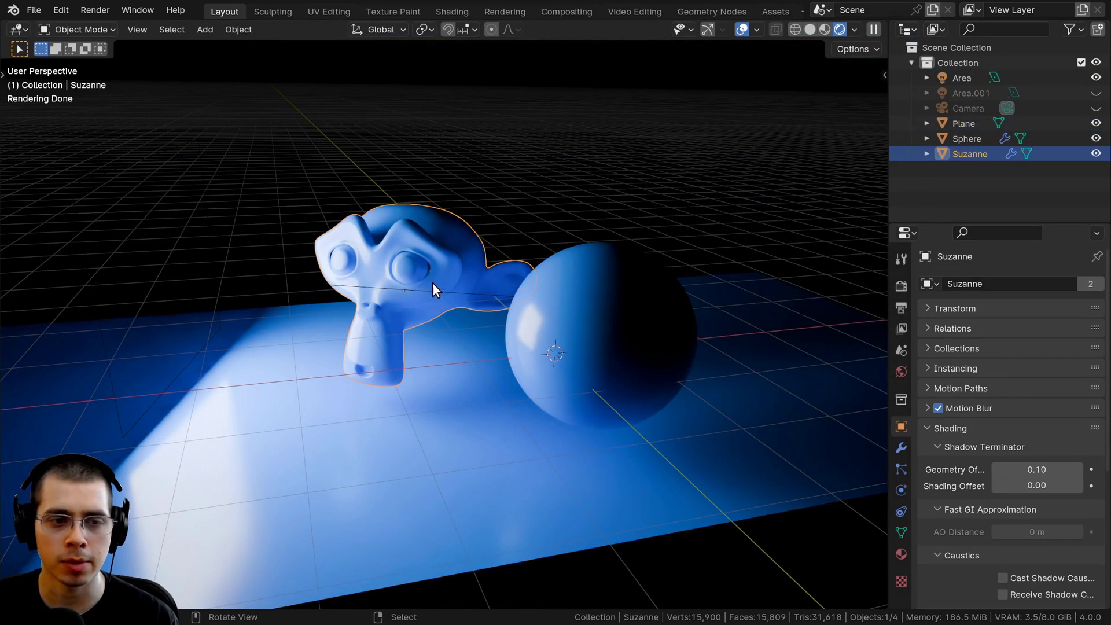
right_click(313, 285)
key(g)
right_click(389, 287)
middle_drag(481, 335, 362, 253)
middle_drag(422, 323, 358, 310)
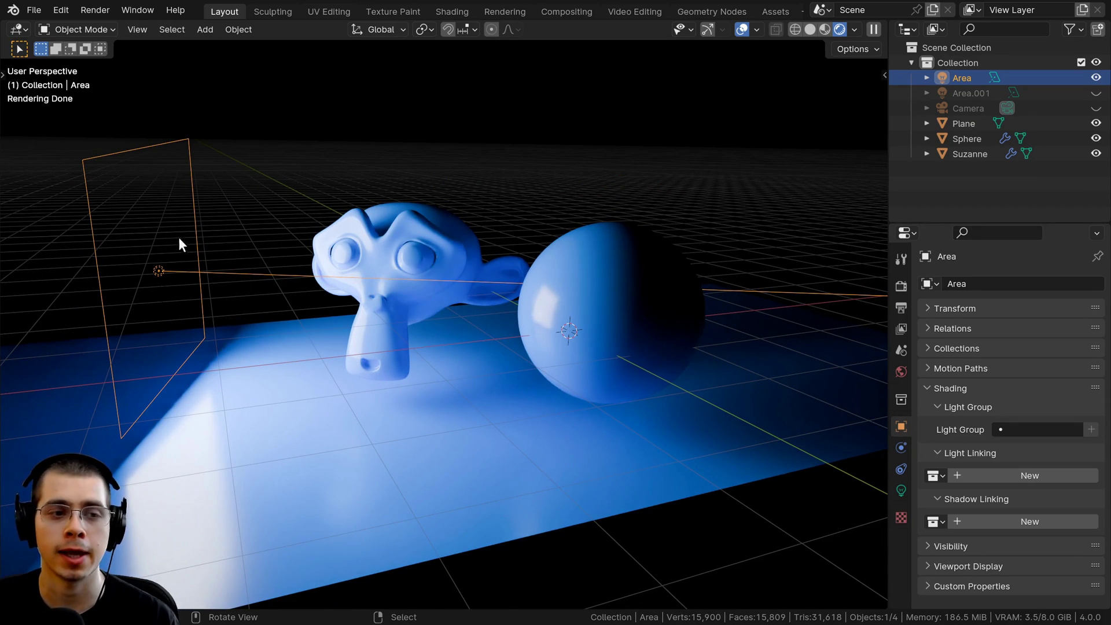
key(g)
right_click(152, 229)
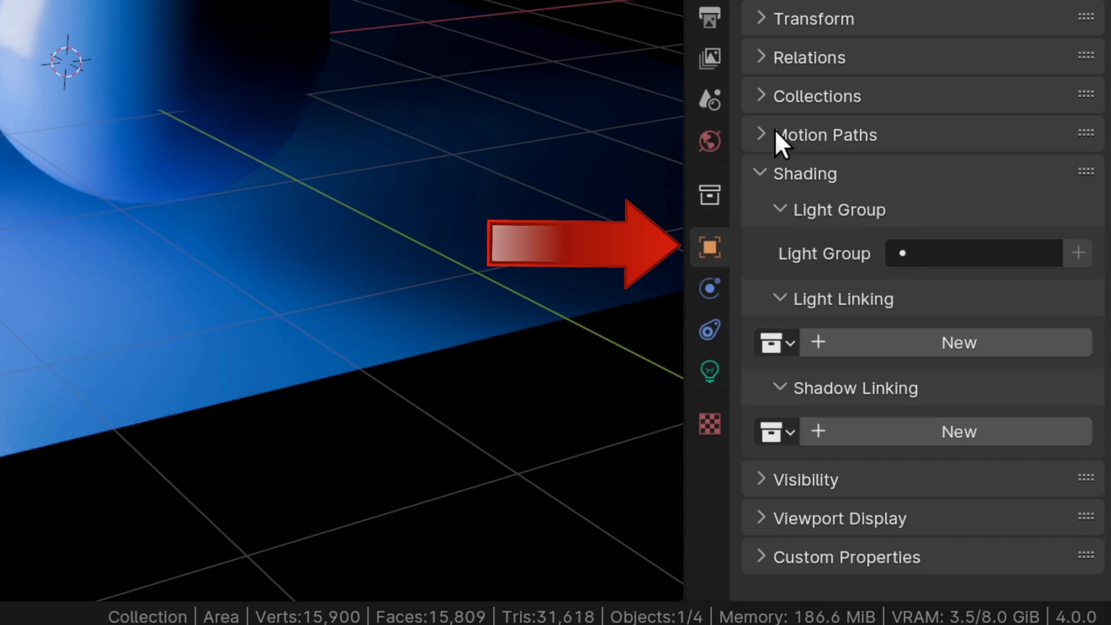
click(762, 181)
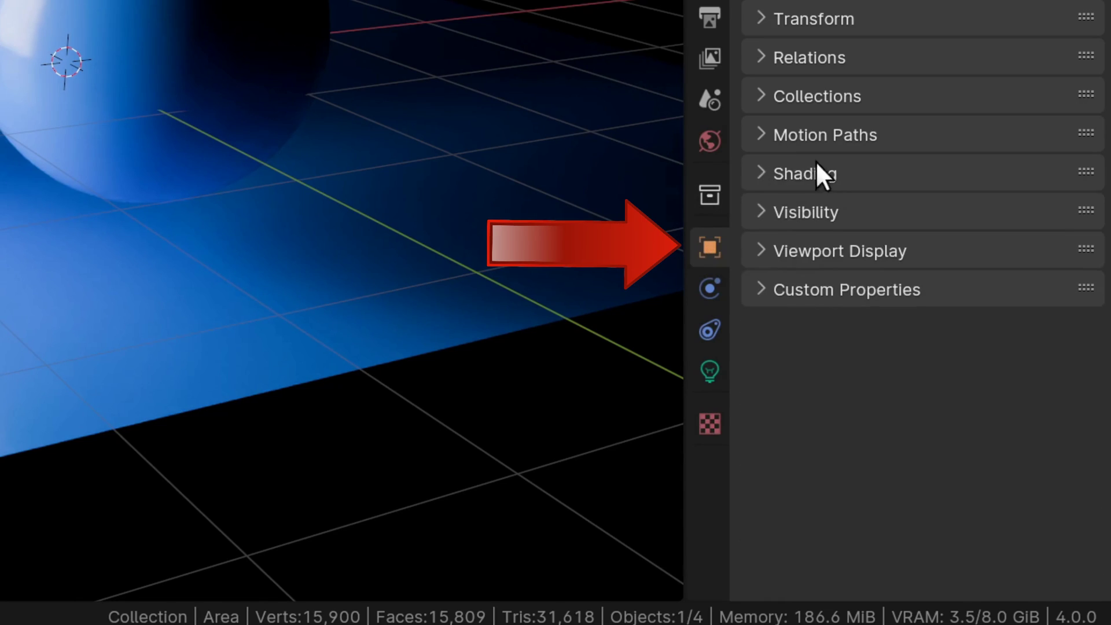
click(776, 174)
scroll(923, 312, down, 4)
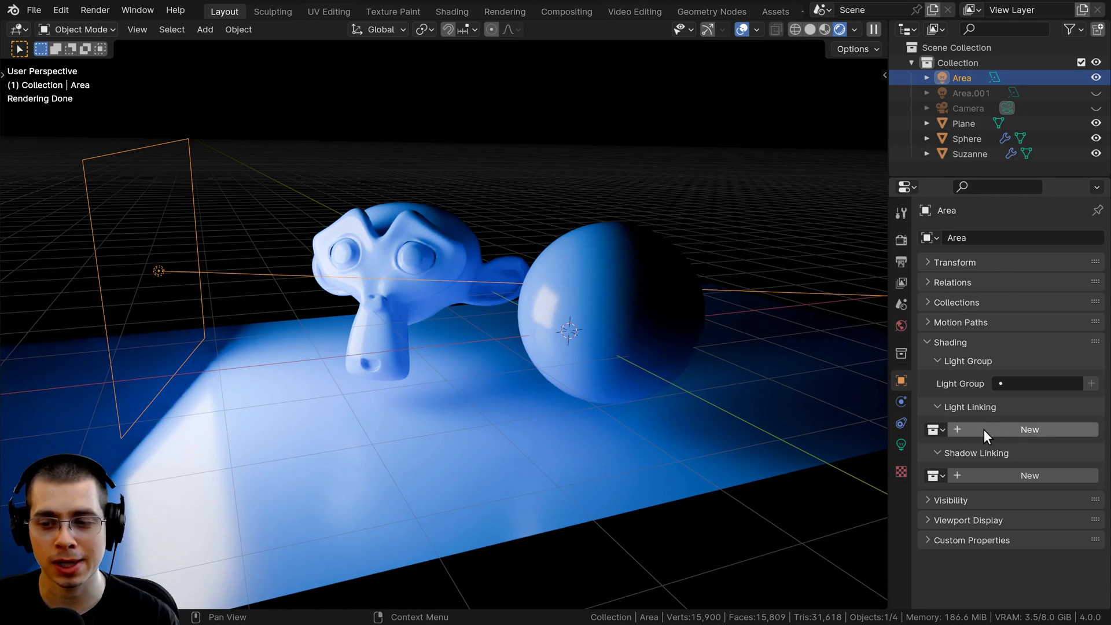
Create a new light-linking collection for the area light and rename it 'Light Linking for Area Light'
click(984, 431)
double_click(1017, 429)
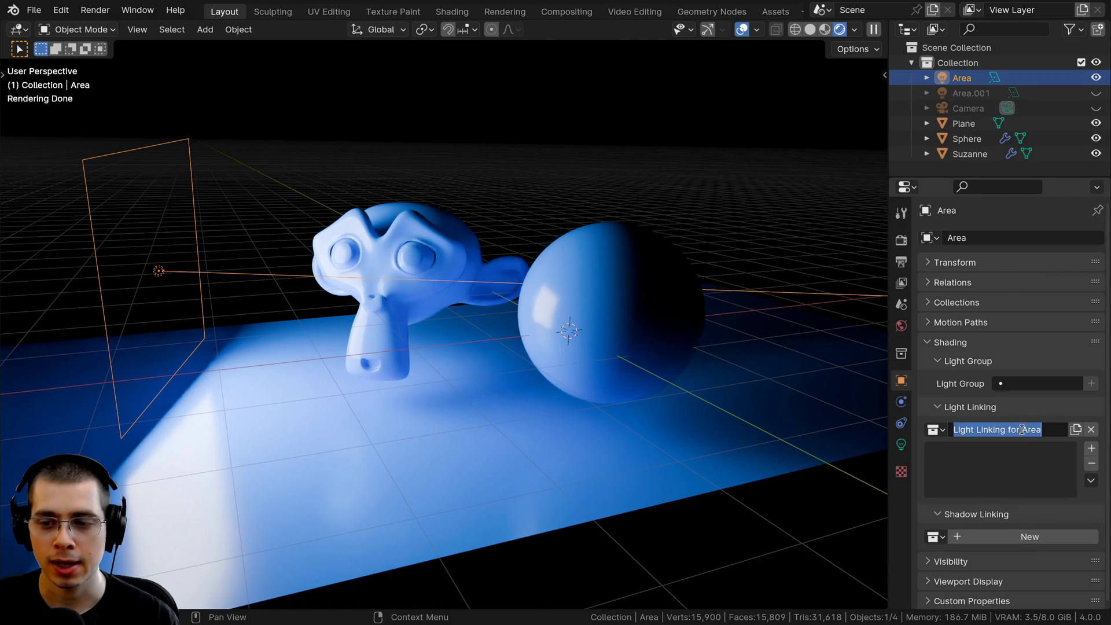
drag(872, 322, 1026, 322)
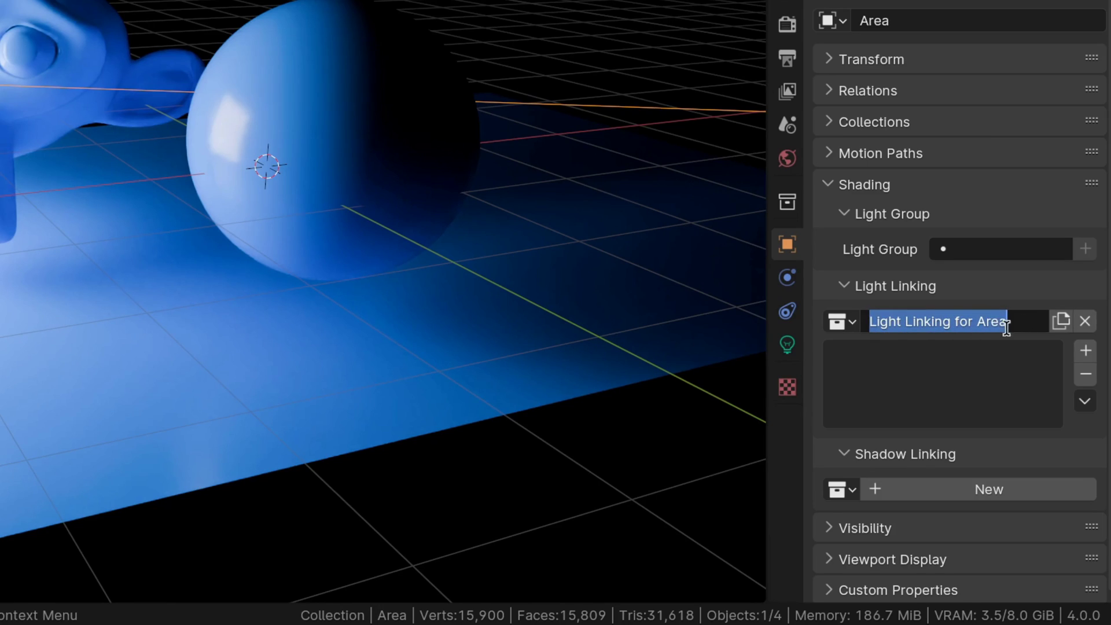
click(1019, 322)
text(Light)
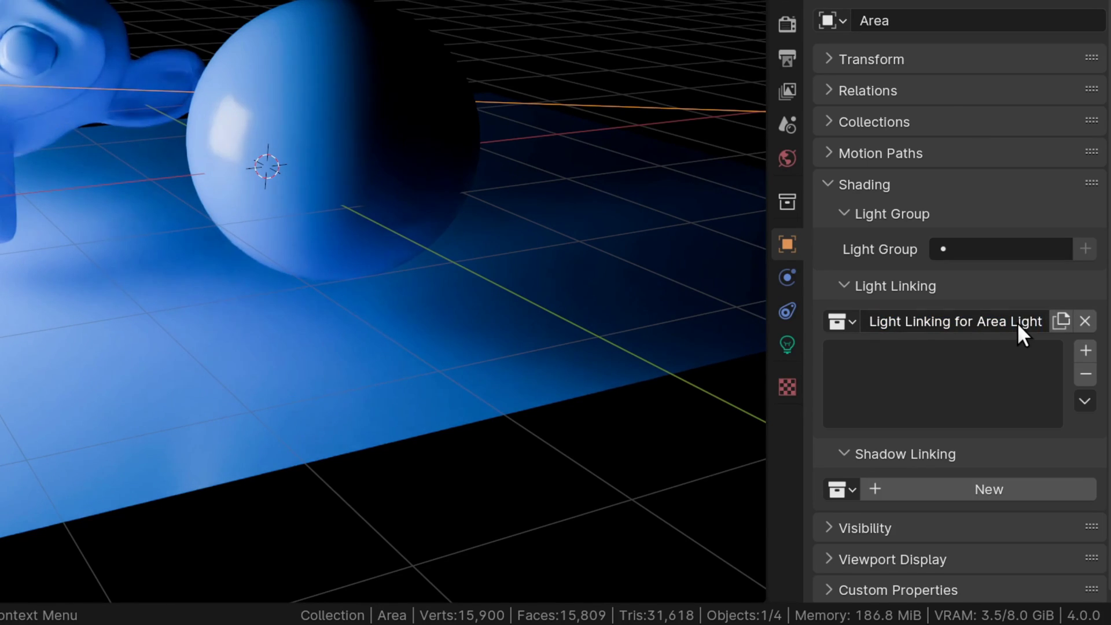
key(Return)
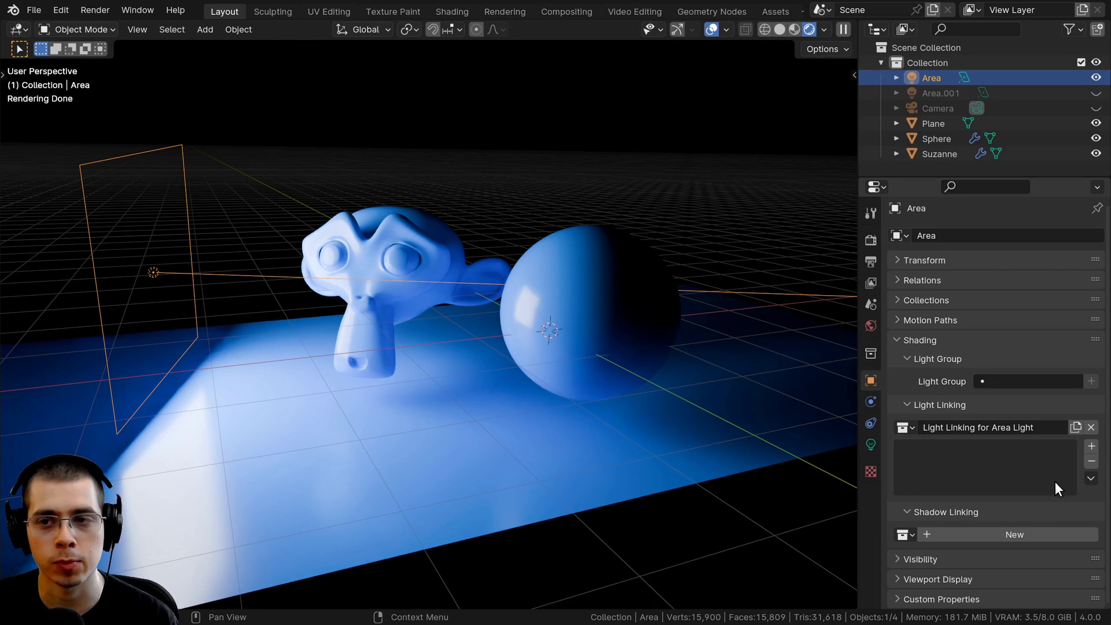
Add Plane, Sphere and Suzanne to the area light's light-linking collection
click(924, 123)
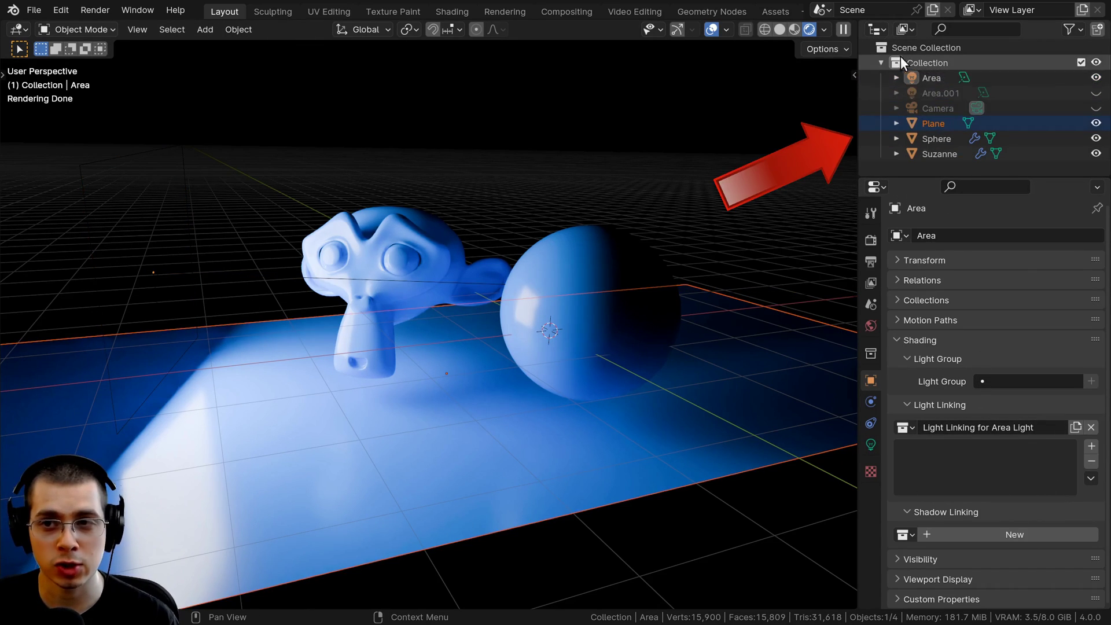
click(236, 273)
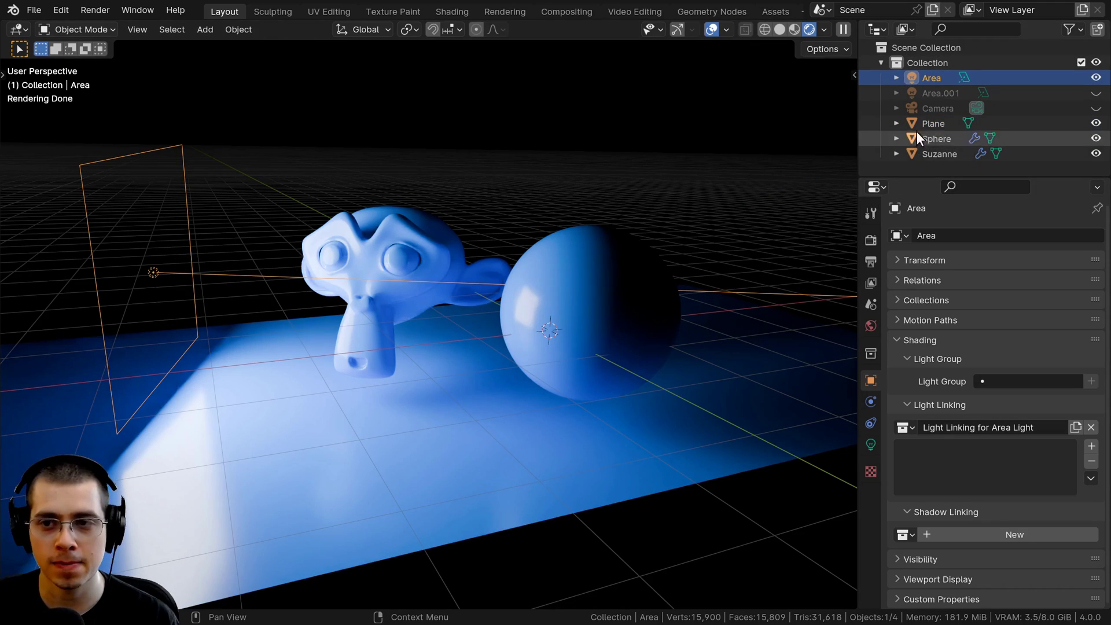
drag(933, 122, 941, 474)
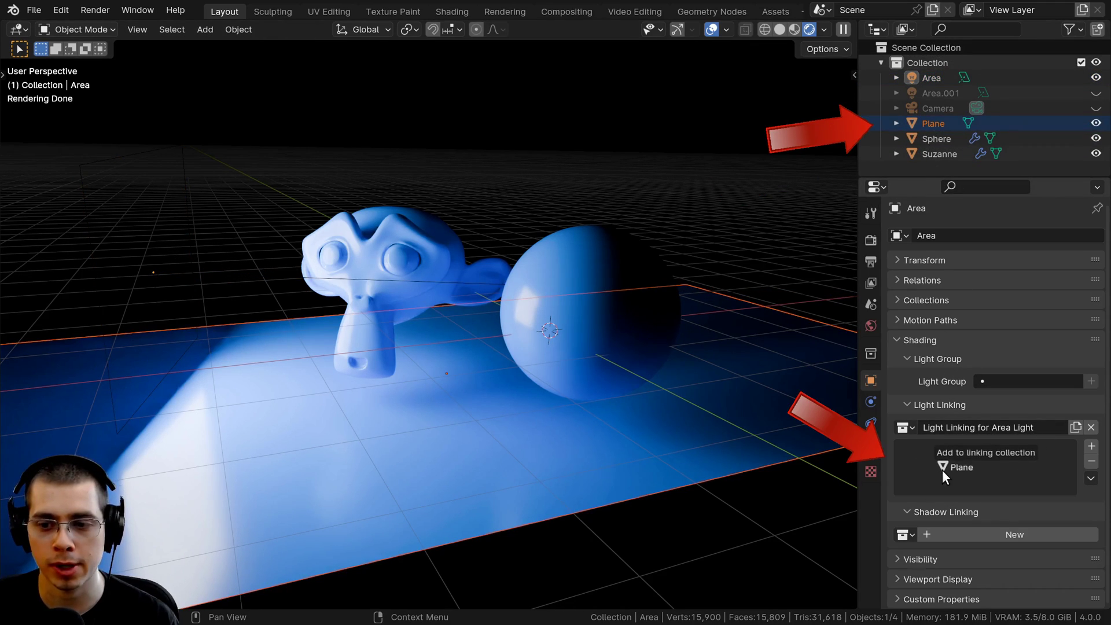
drag(933, 137, 952, 467)
drag(932, 154, 941, 468)
Move the area light to the left and test toggling the Plane's light linking off and on
key(g)
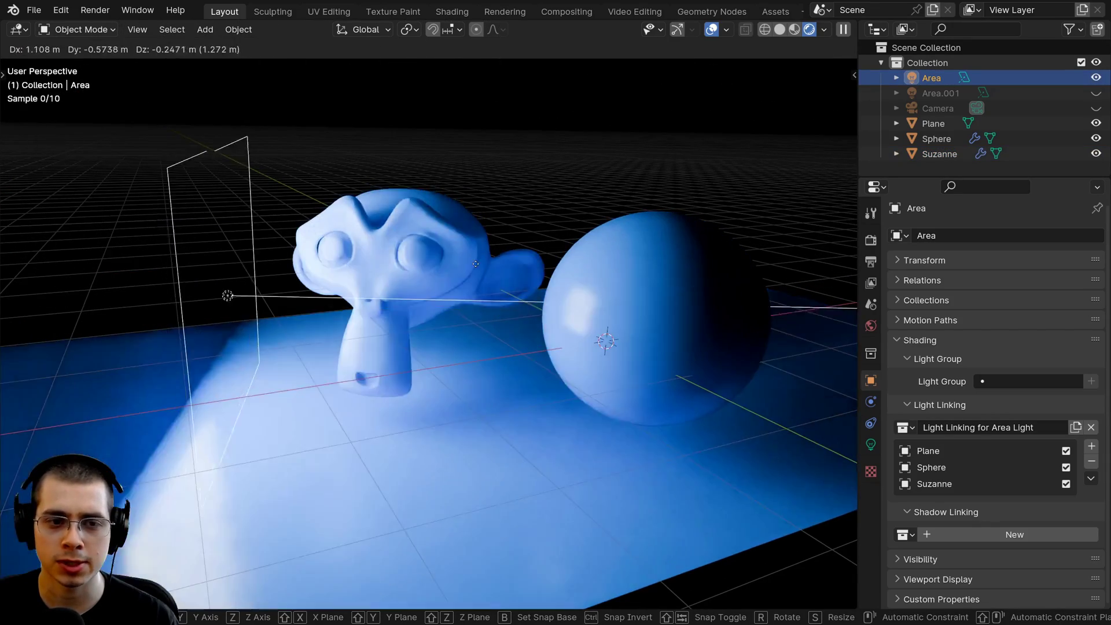
click(394, 253)
middle_drag(428, 246, 437, 239)
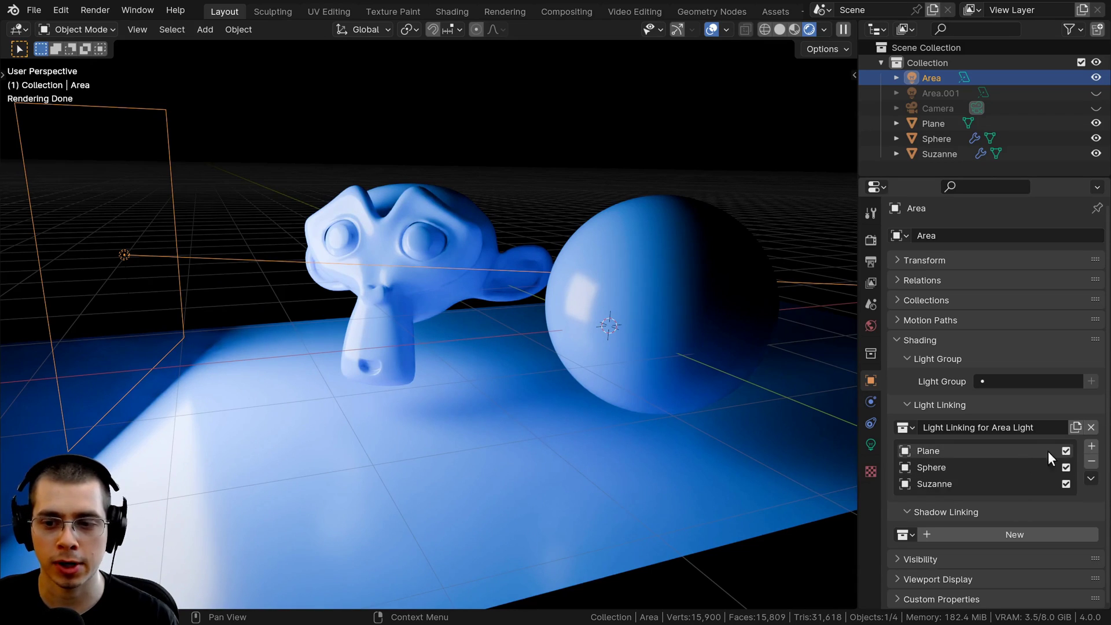
click(1067, 450)
click(1067, 451)
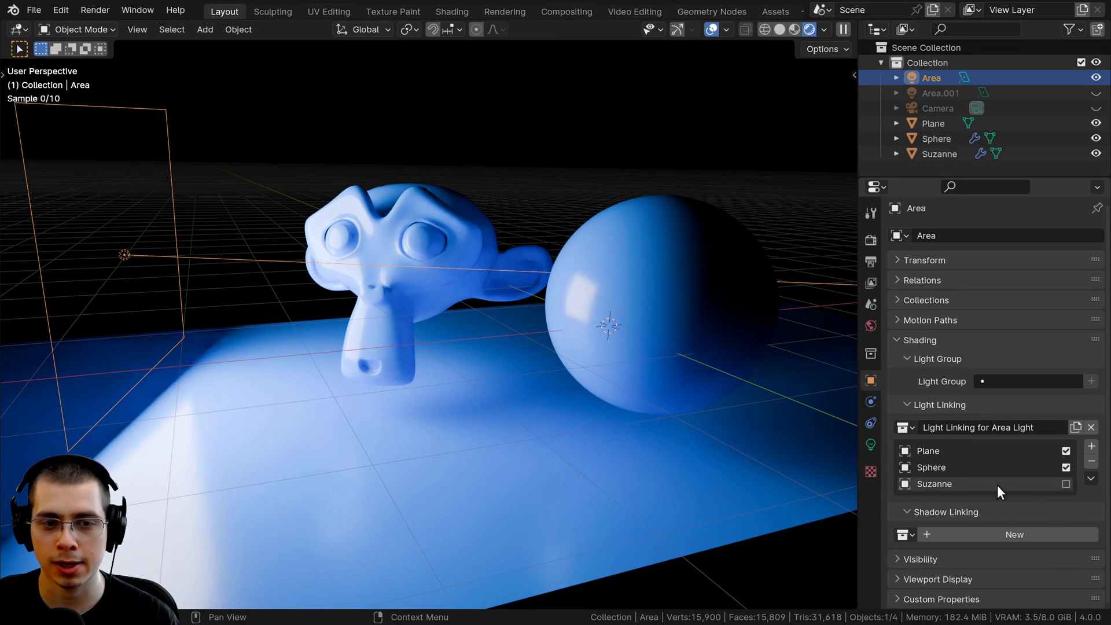
Exclude Suzanne from the area light's illumination
click(419, 243)
middle_drag(420, 244, 412, 317)
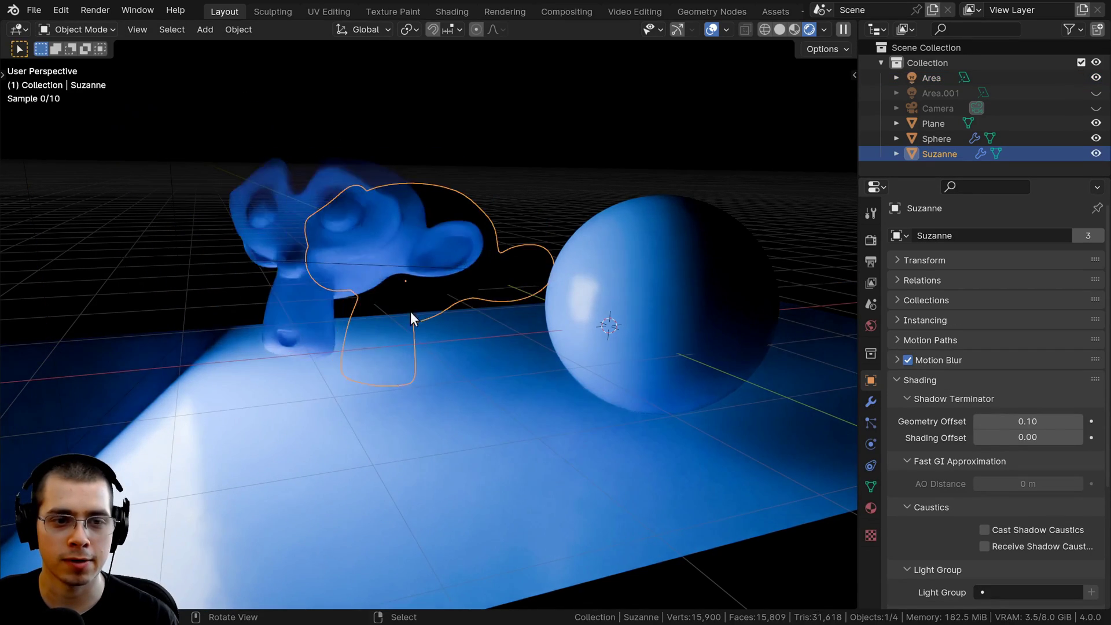
scroll(413, 317, down, 2)
Shift the area light further left, cancelling an accidental move of the sphere
right_click(593, 304)
key(g)
right_click(592, 213)
right_click(310, 274)
key(g)
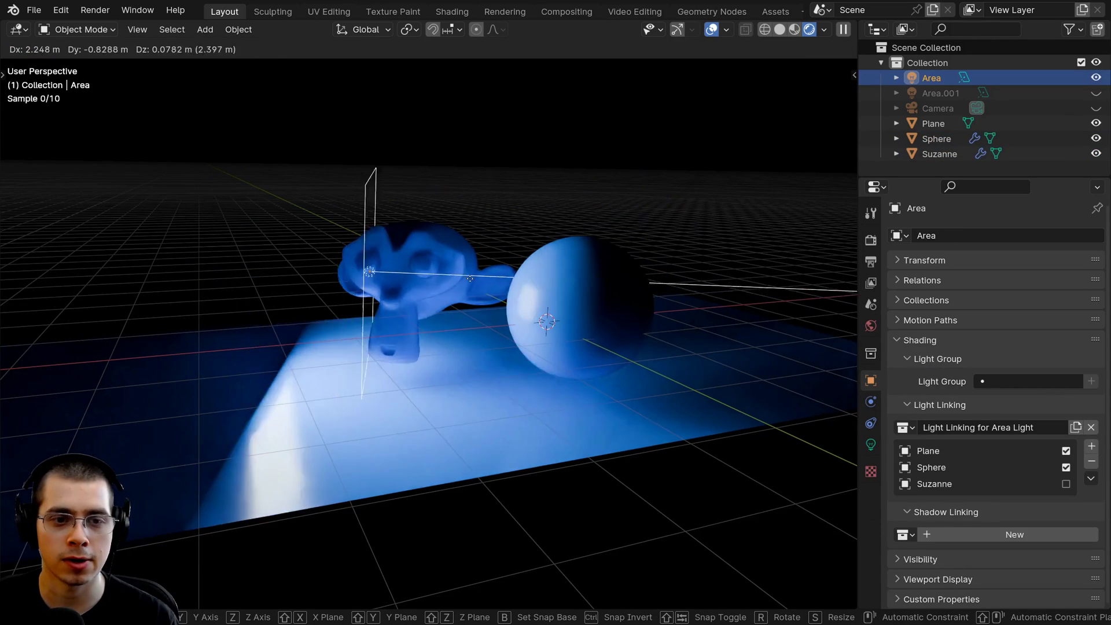
click(356, 247)
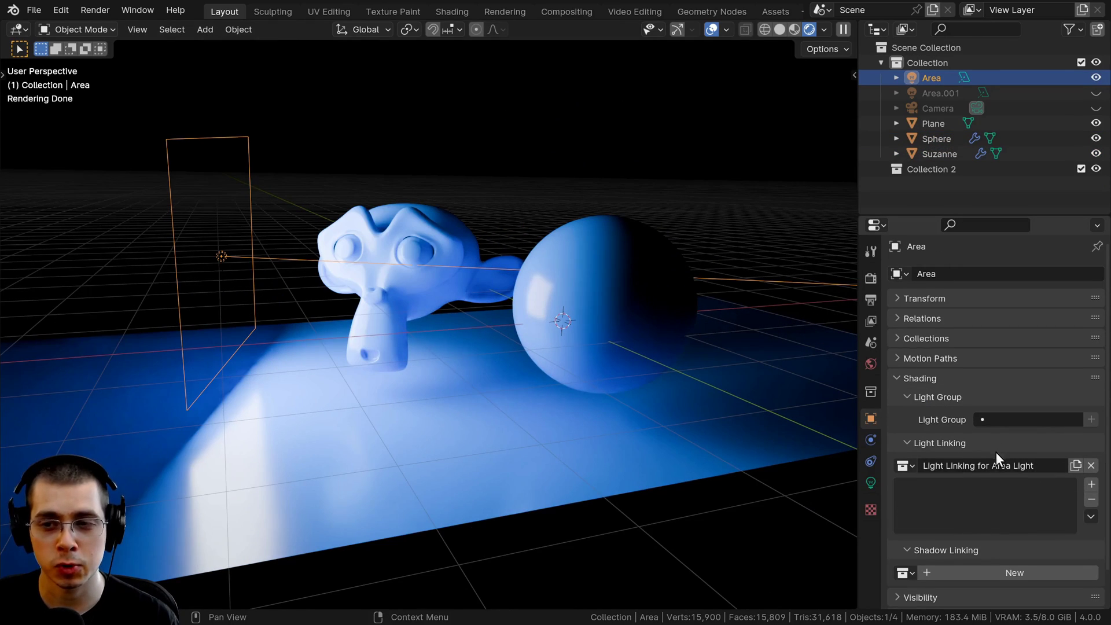
Move Suzanne and Sphere into Collection 2 in the Outliner
scroll(984, 466, down, 2)
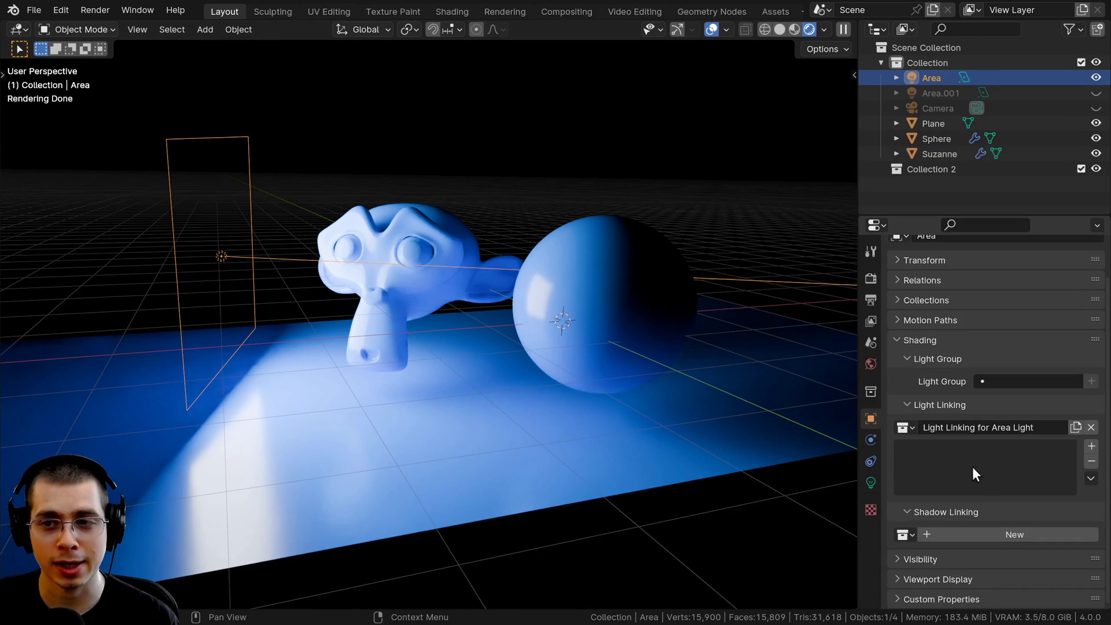
click(926, 168)
mouse_move(933, 153)
mouse_down()
mouse_move(925, 168)
mouse_move(919, 157)
mouse_up()
Add Collection 2 and the Plane to the area light's light-linking list
click(923, 139)
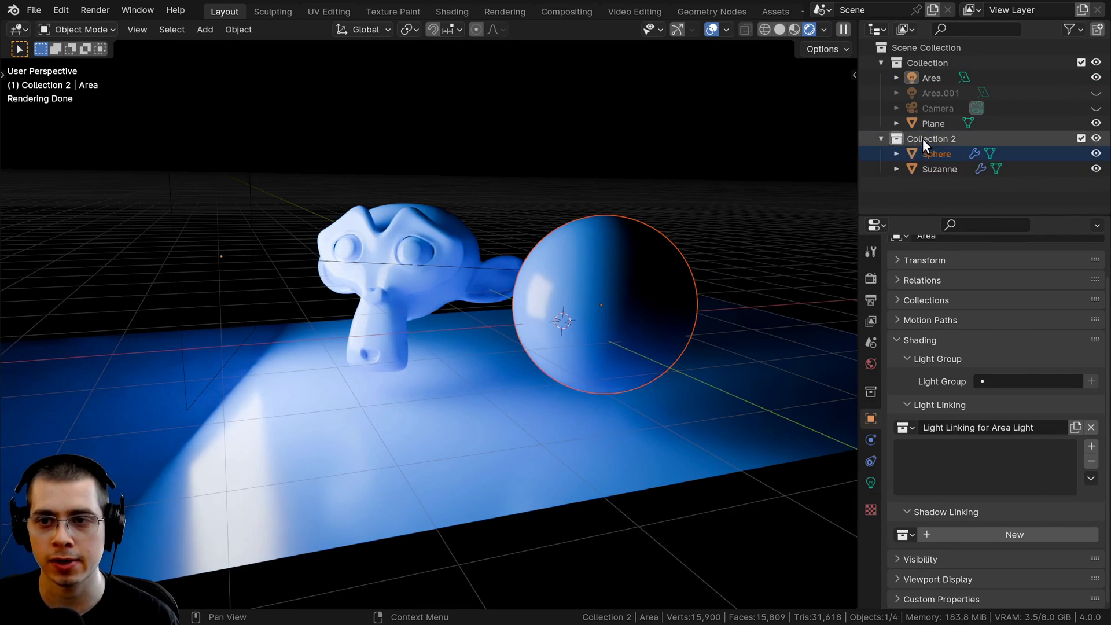
click(222, 256)
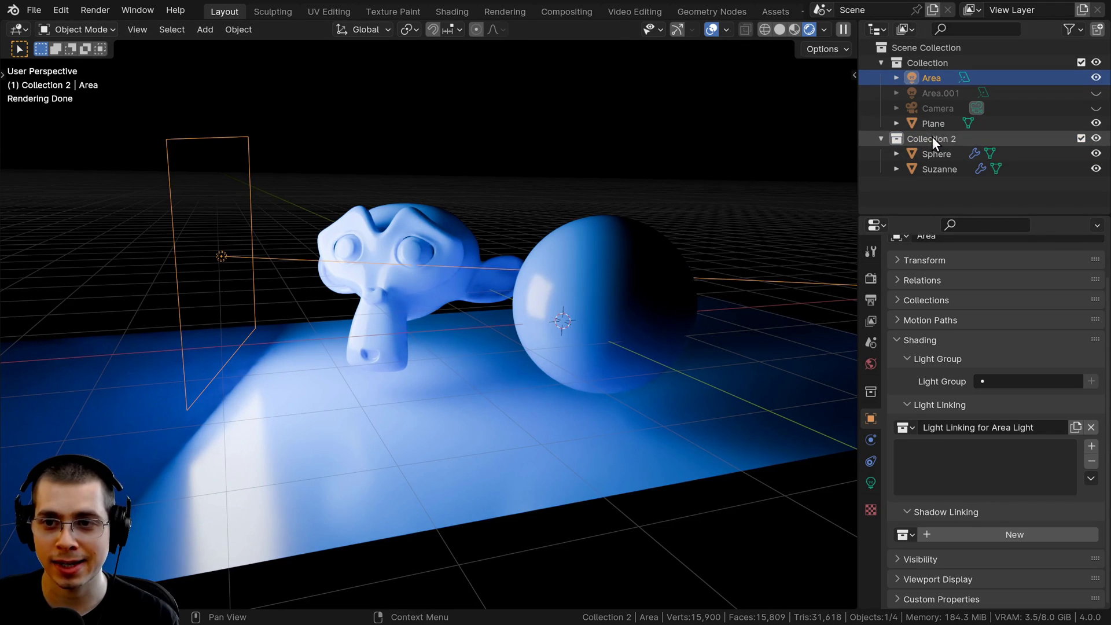
drag(933, 137, 934, 463)
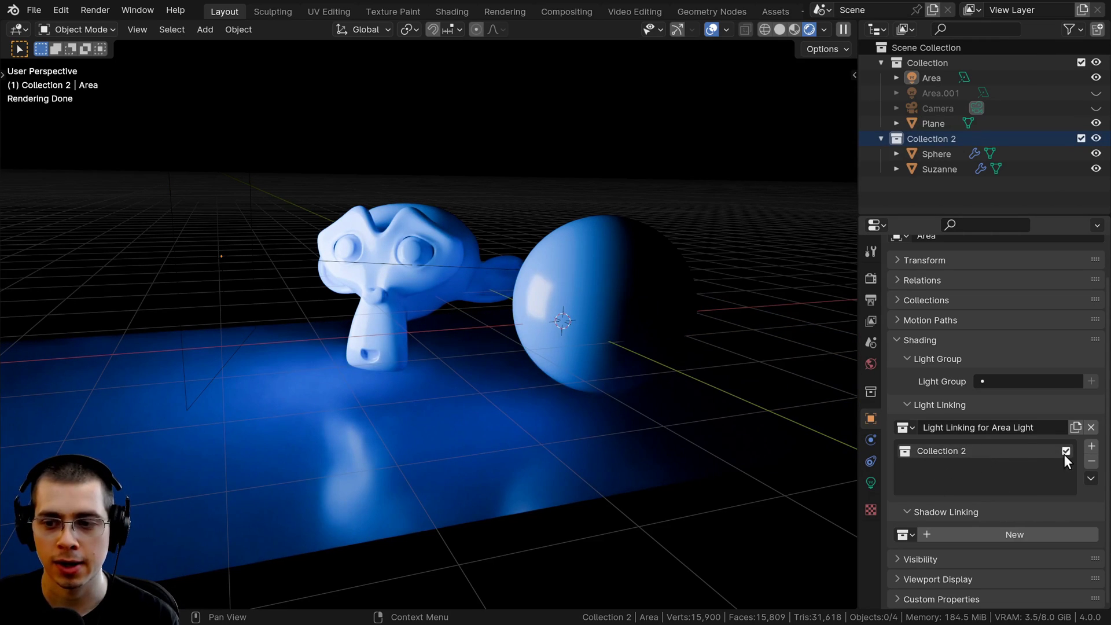
drag(932, 123, 954, 480)
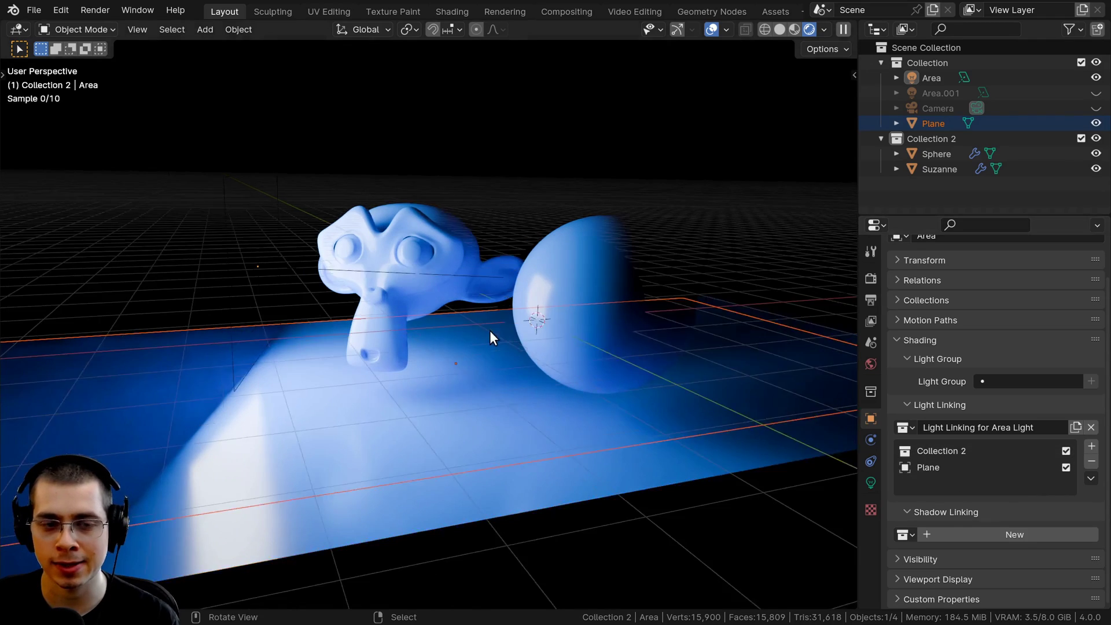
Toggle Collection 2's light linking, reselect the area light and begin renaming its linking collection
scroll(490, 338, down, 2)
middle_drag(490, 339, 480, 335)
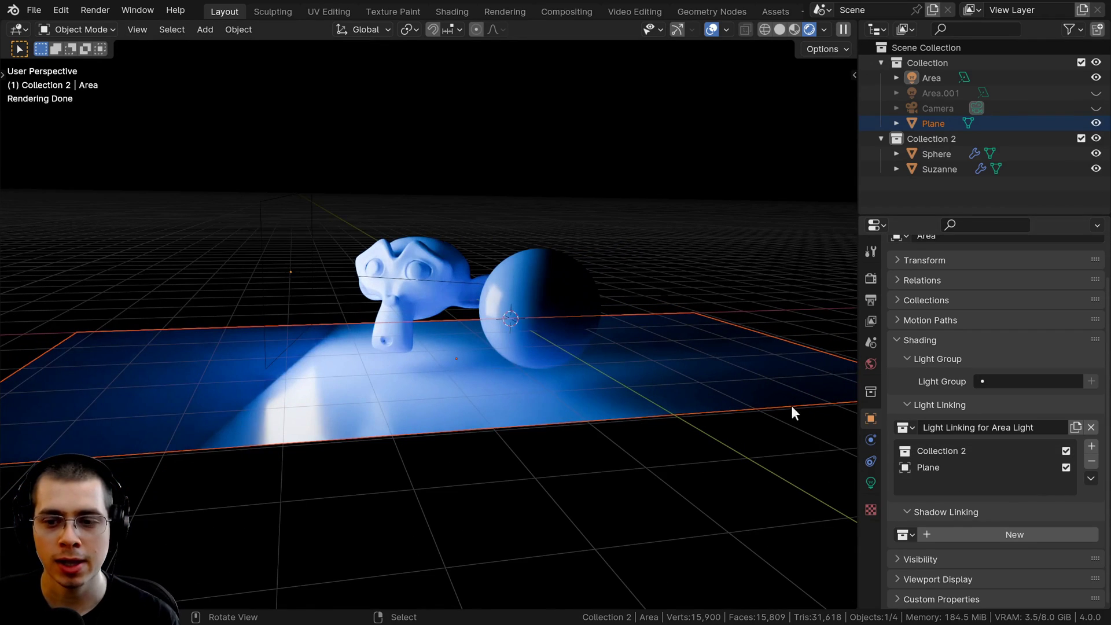
click(1068, 450)
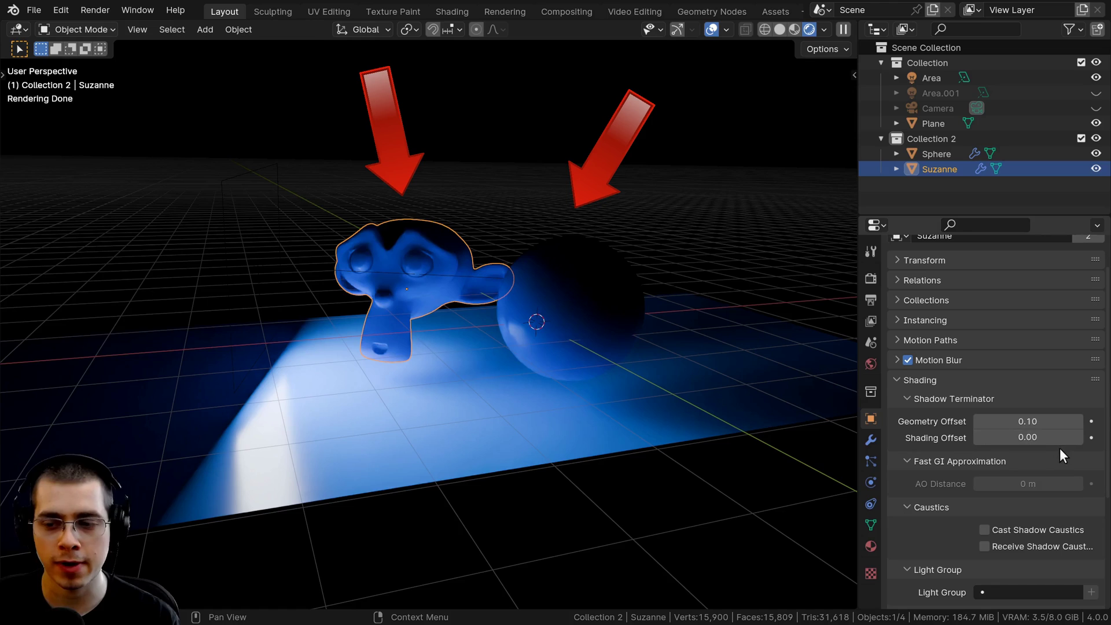
click(308, 270)
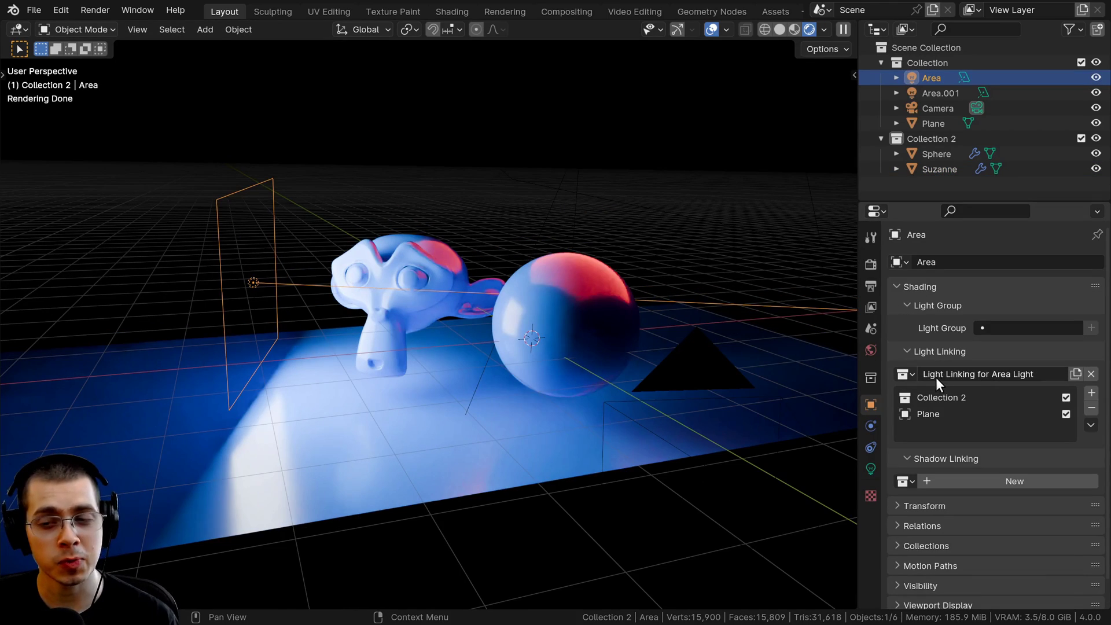
click(930, 375)
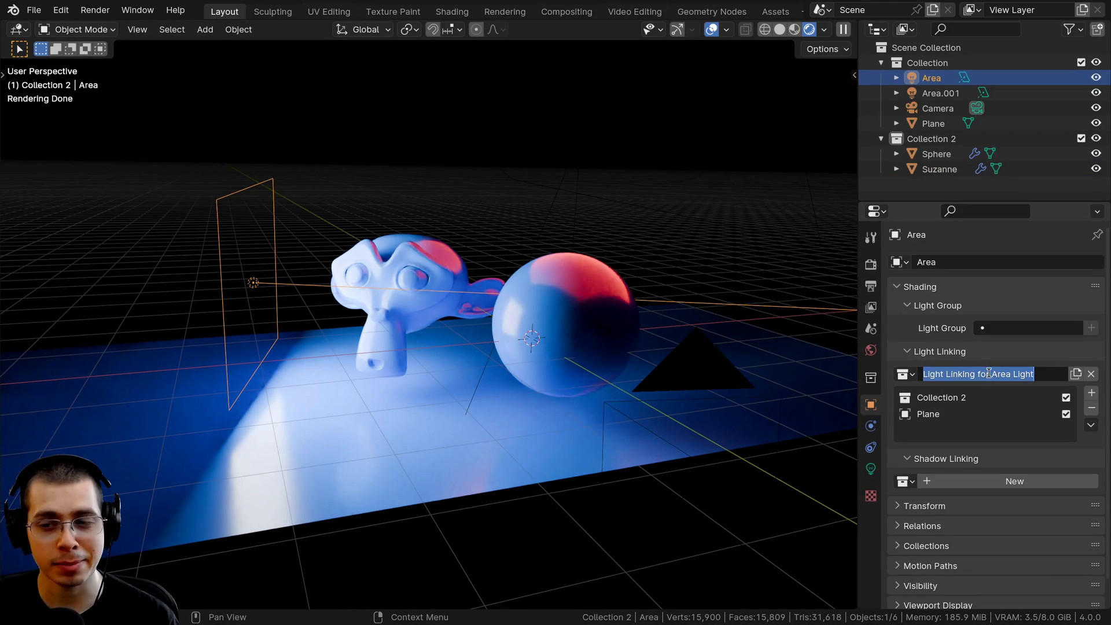
Confirm the collection name, then move the second light Area.001 to a new position
click(565, 209)
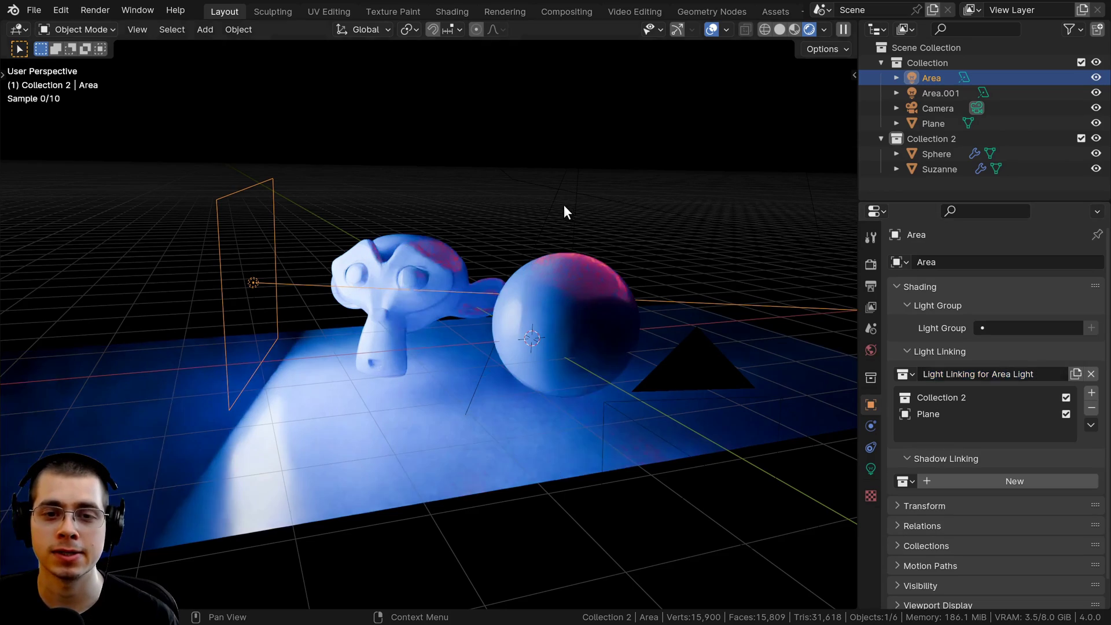
click(558, 187)
key(g)
click(575, 221)
middle_drag(576, 224, 538, 239)
scroll(644, 293, up, 3)
middle_drag(644, 293, 656, 270)
scroll(655, 270, down, 3)
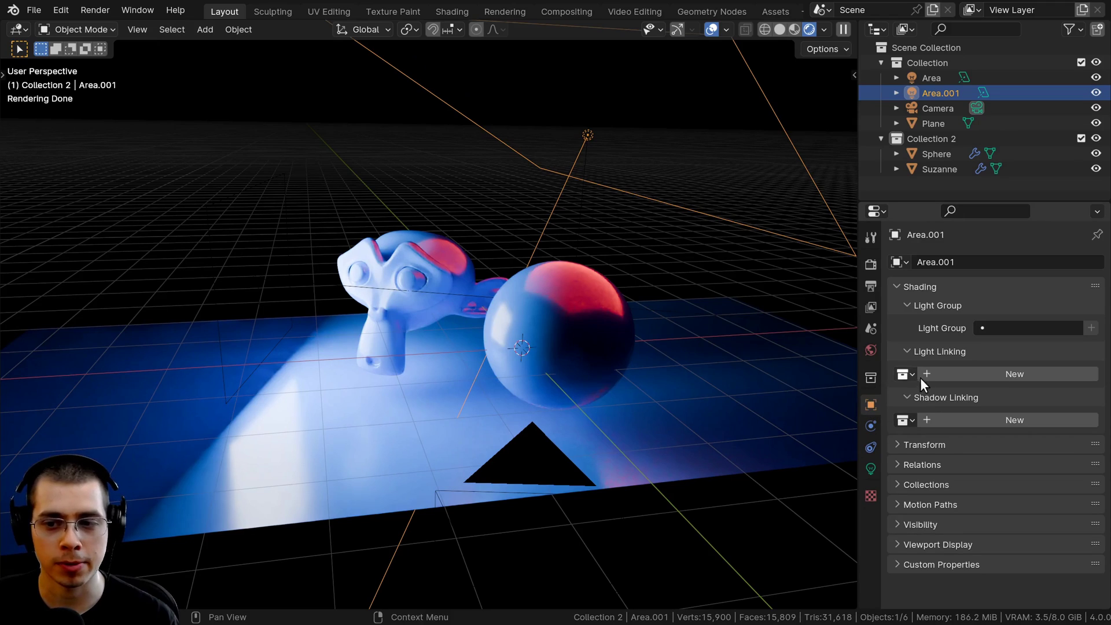
Assign 'Light Linking for Area Light' to Area.001 and untick Collection 2
click(904, 374)
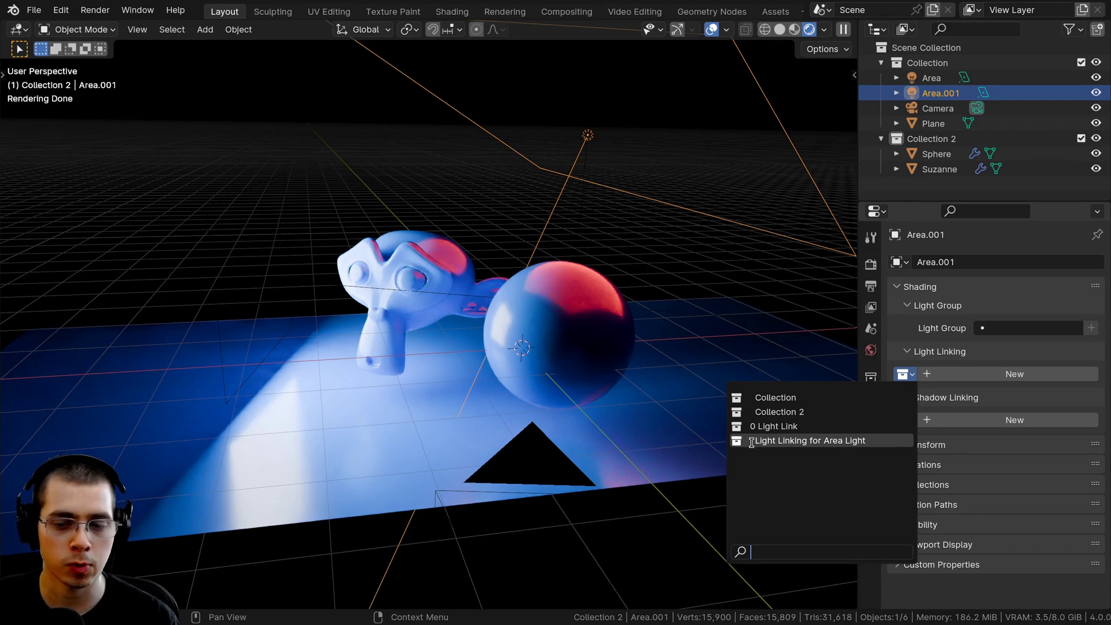
click(855, 441)
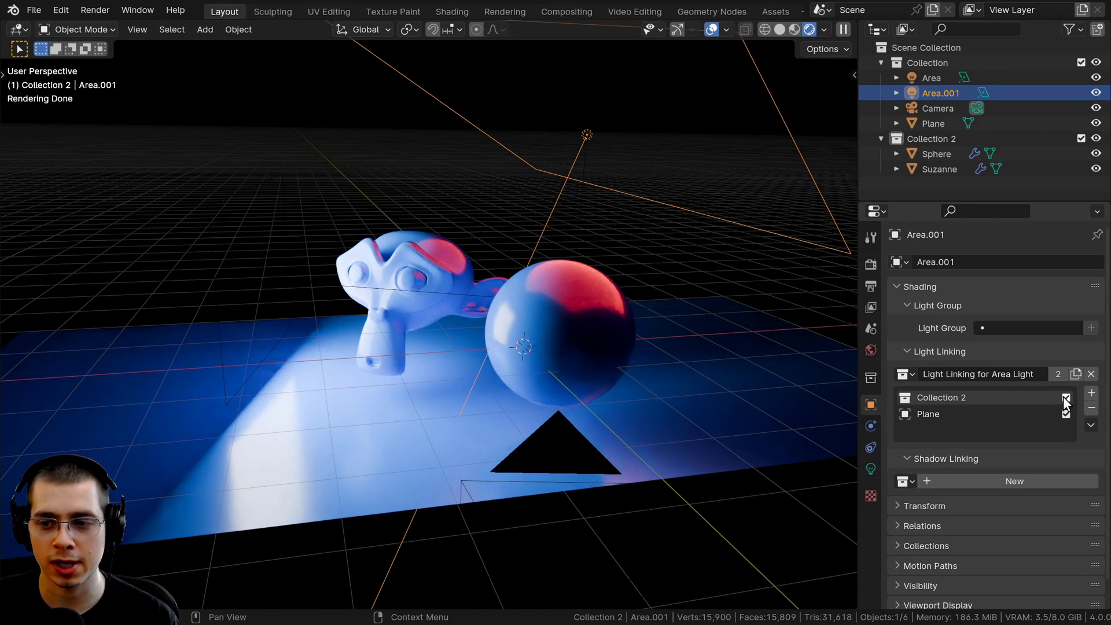
click(1066, 397)
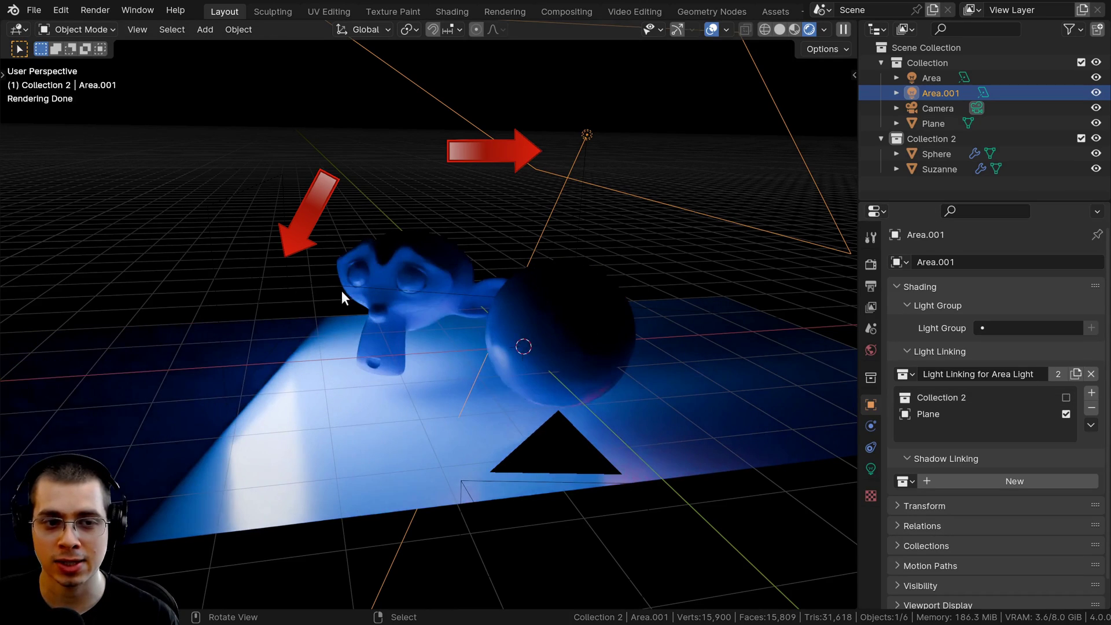
Reselect the Area light and edit its linking collection's name field
click(335, 286)
click(590, 152)
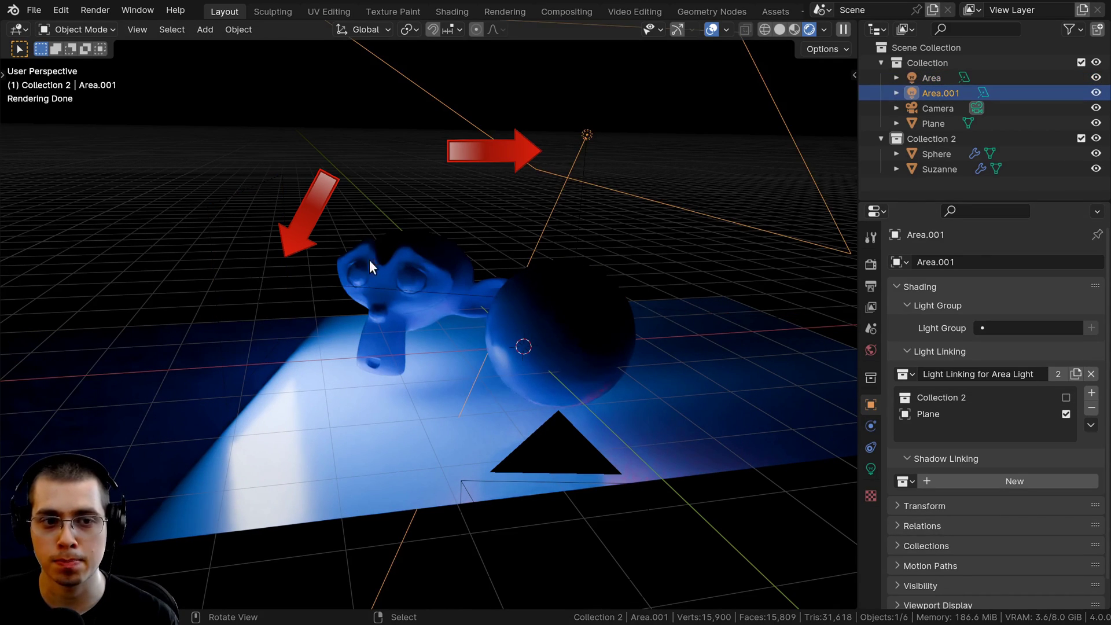
click(329, 284)
drag(1037, 374, 918, 360)
click(913, 372)
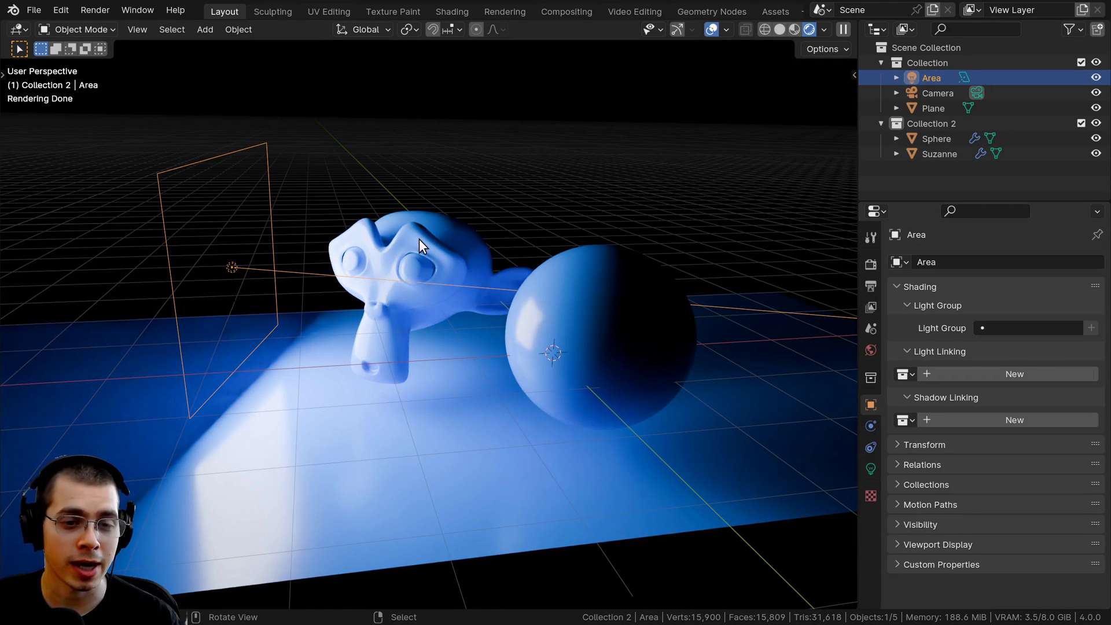
Select Suzanne, the sphere and the plane, then add the Area light last as active
shift+middle_drag(451, 378, 468, 377)
click(448, 246)
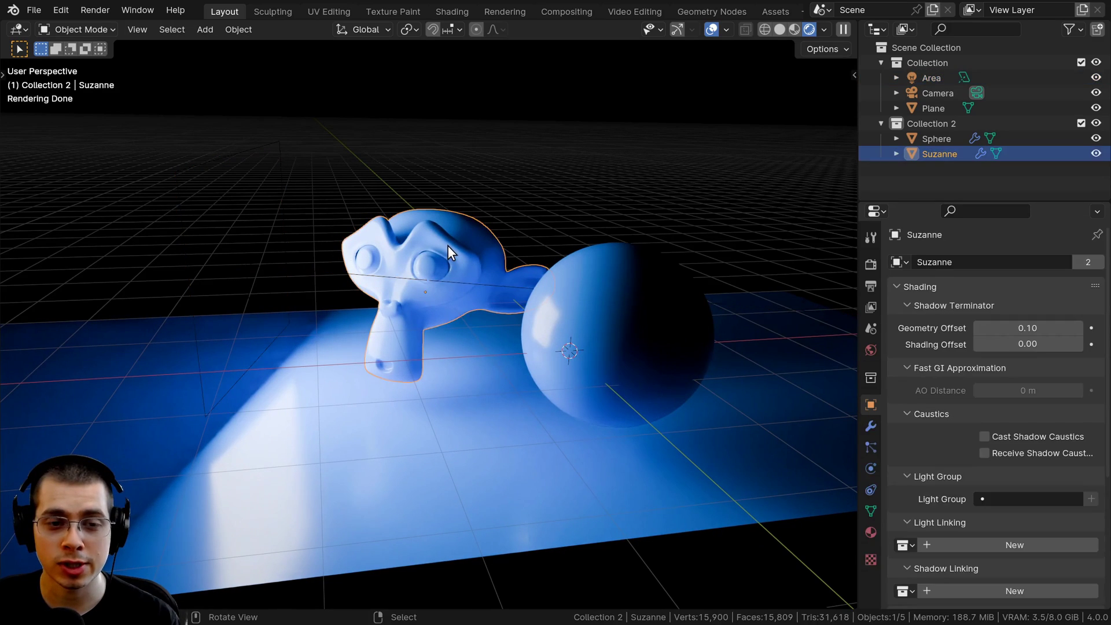
shift+click(600, 276)
shift+click(458, 444)
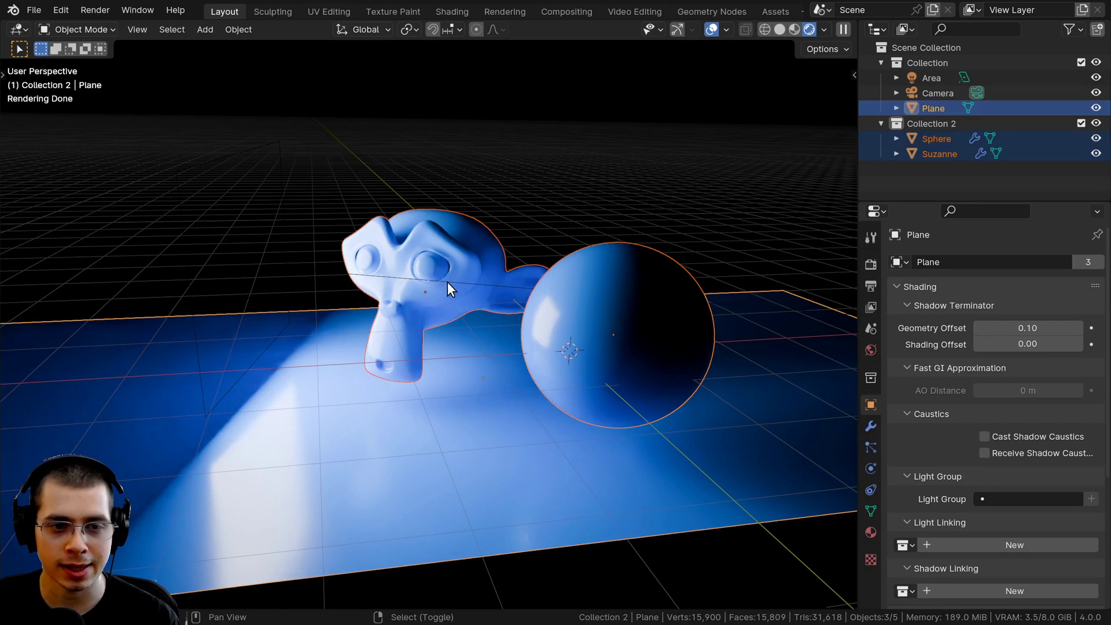
shift+click(450, 290)
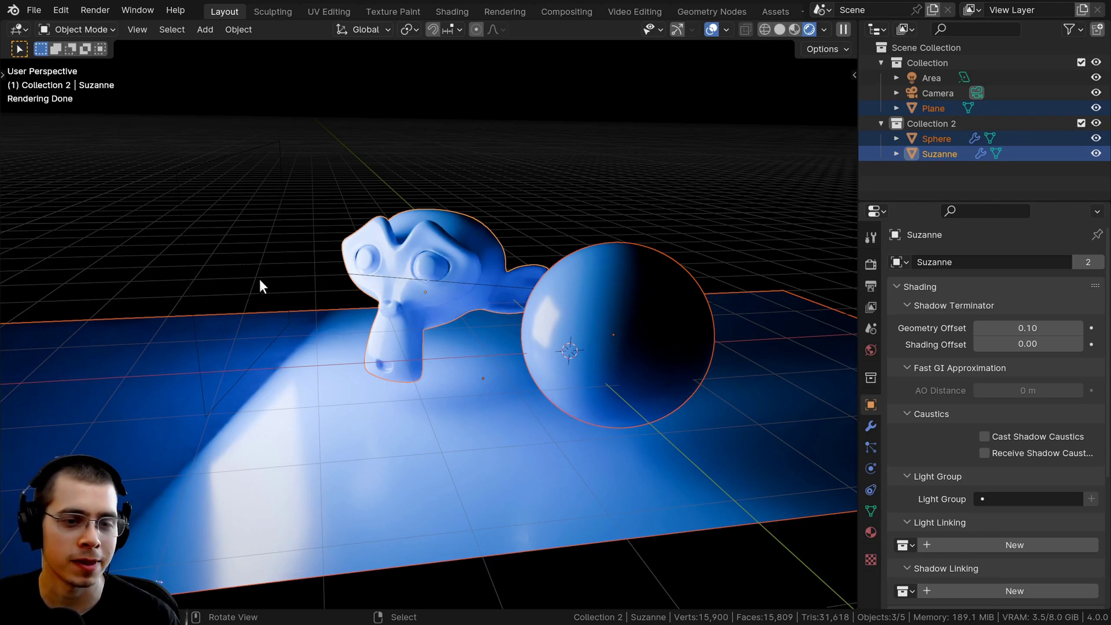
shift+click(325, 266)
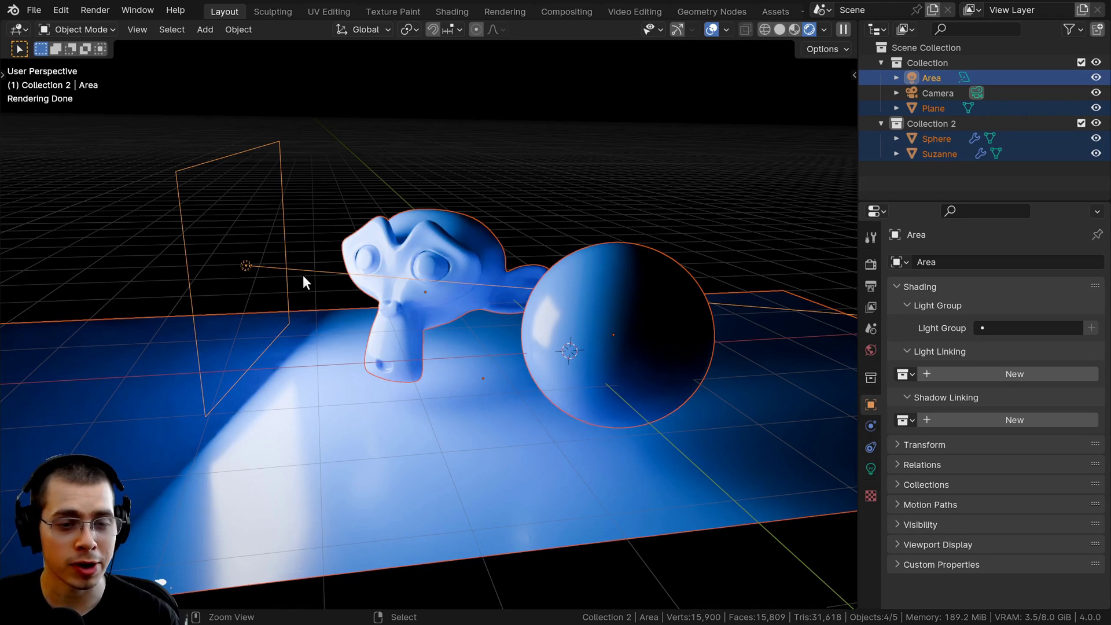
Exclude the selected objects from the Area light via Ctrl+L Link Receivers to Emitter > Exclude
key(ctrl+l)
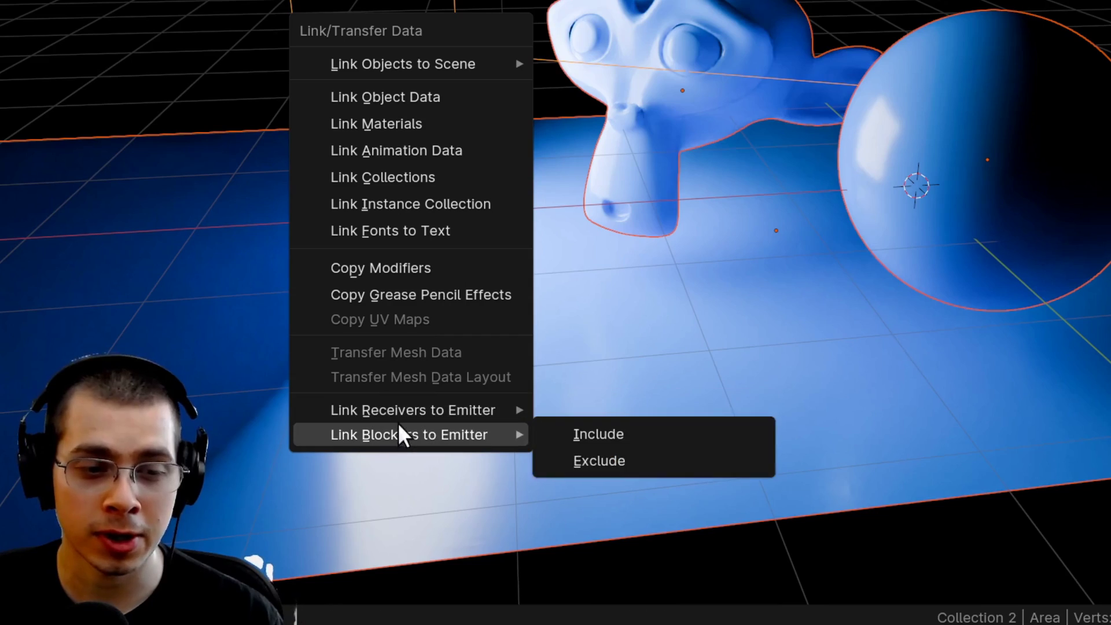
mouse_move(208, 489)
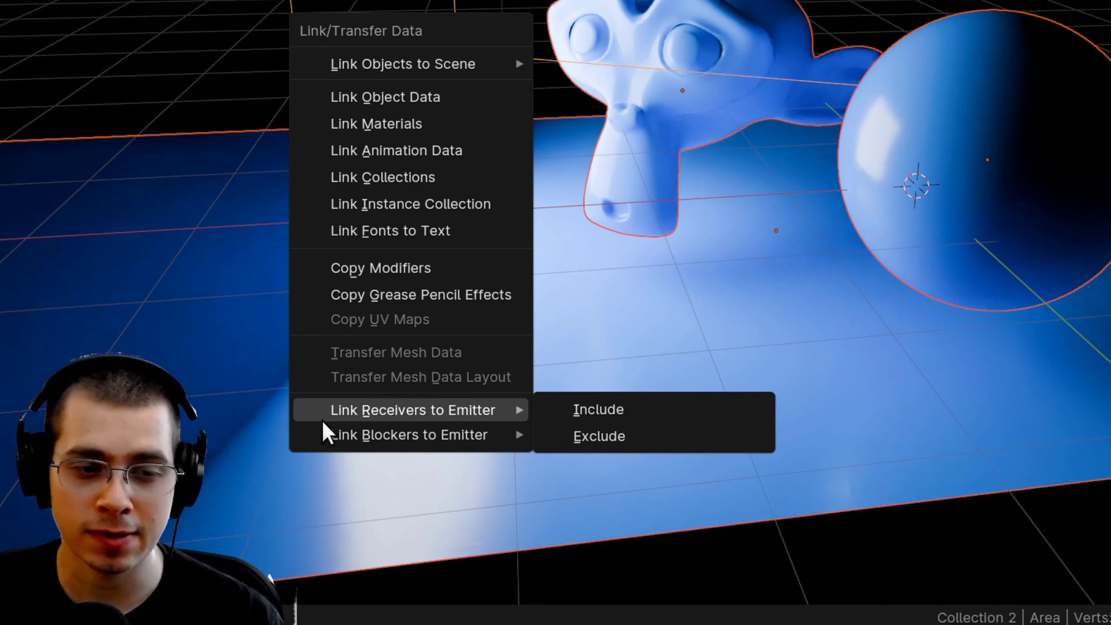
mouse_move(331, 437)
mouse_move(342, 412)
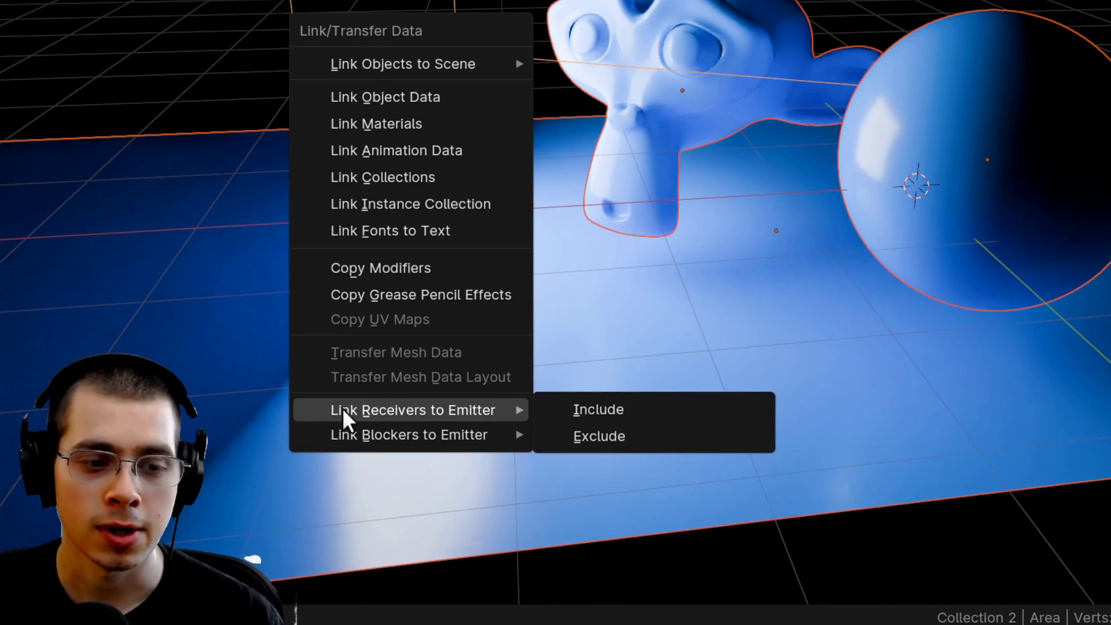
click(586, 436)
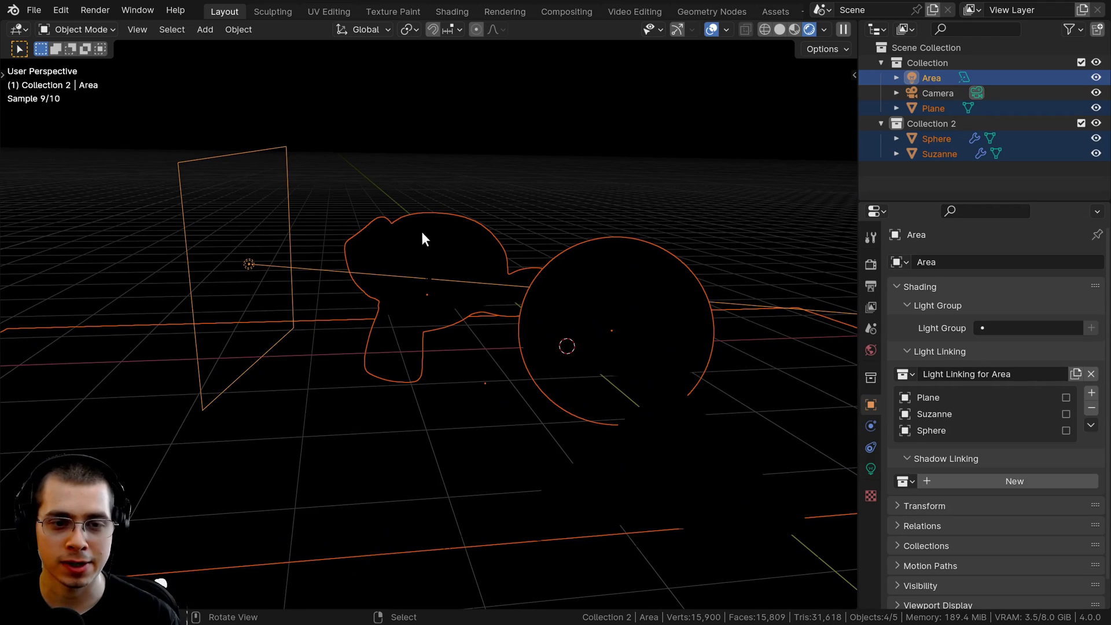
Select only the Area light and move it to a new position
click(322, 268)
key(g)
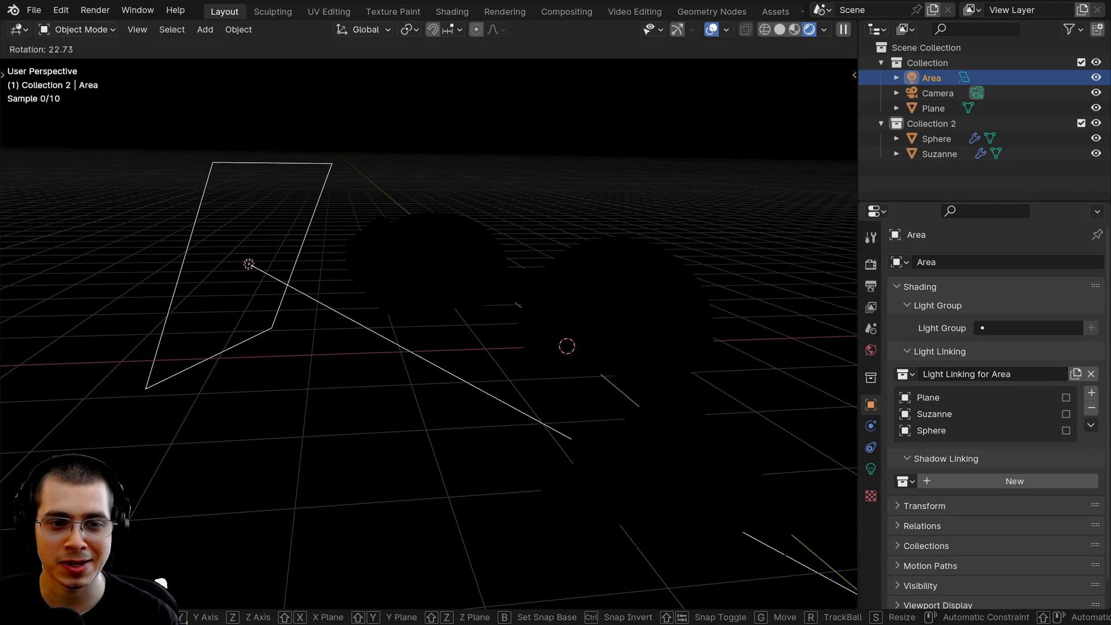
click(521, 272)
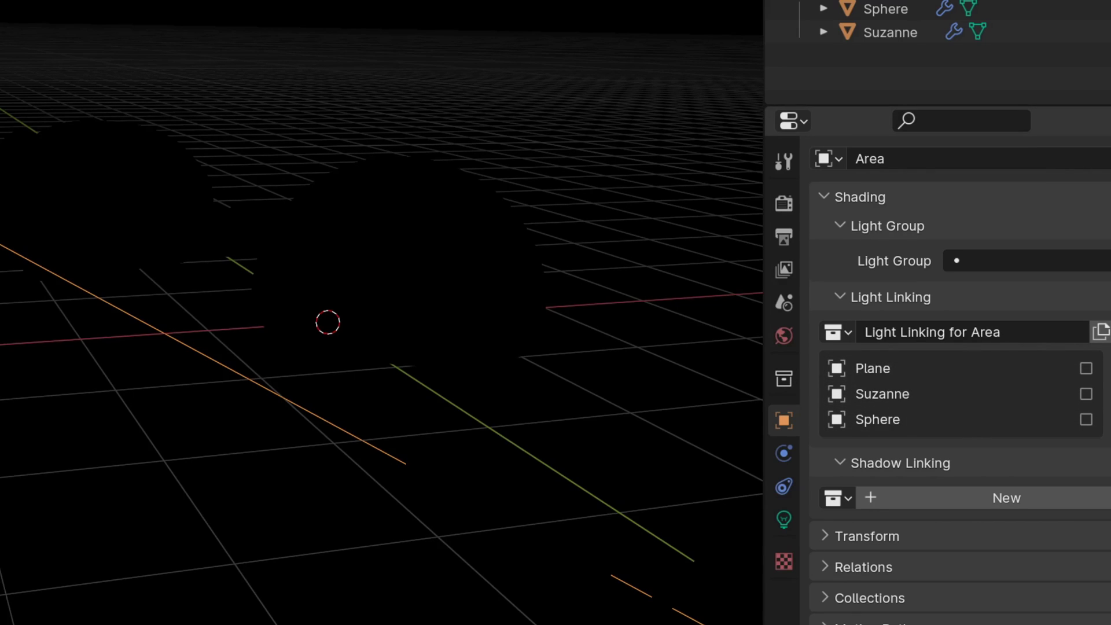
Toggle the sphere's and plane's light-linking checkboxes, leaving both excluded
click(1086, 420)
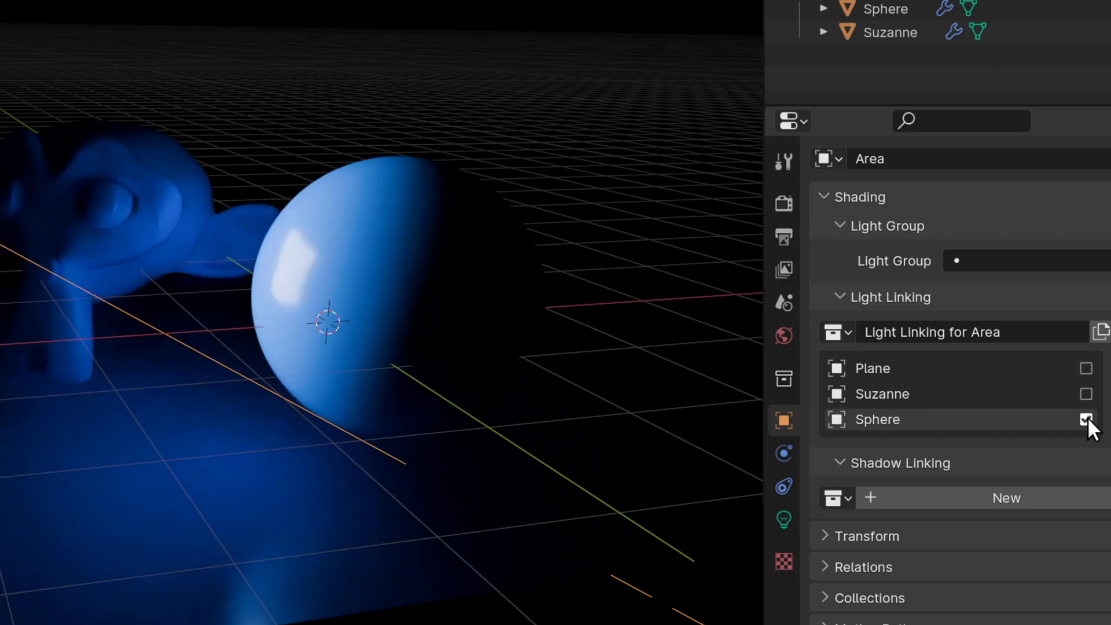
click(1087, 420)
click(1086, 420)
click(1086, 420)
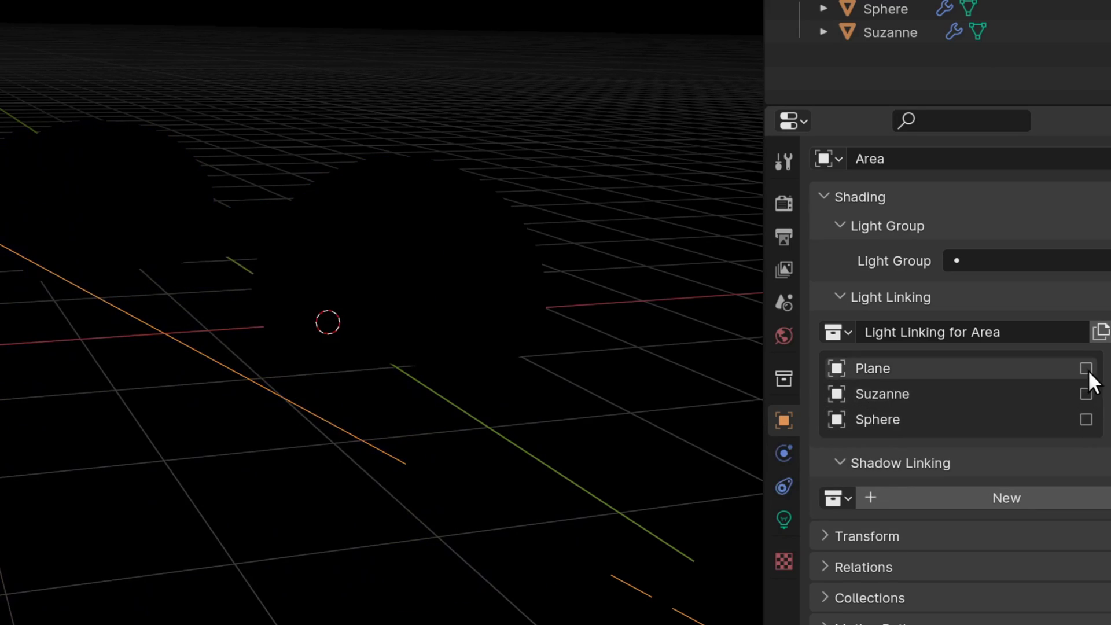
click(1086, 368)
click(1086, 369)
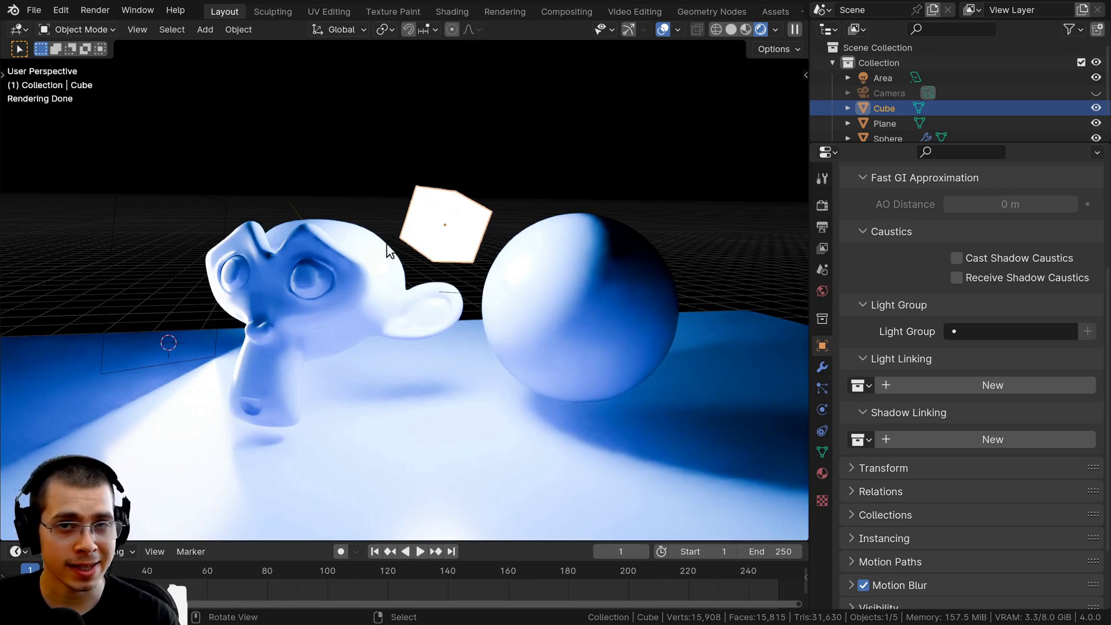
Raise the glowing cube above the gap between Suzanne and the sphere
key(g)
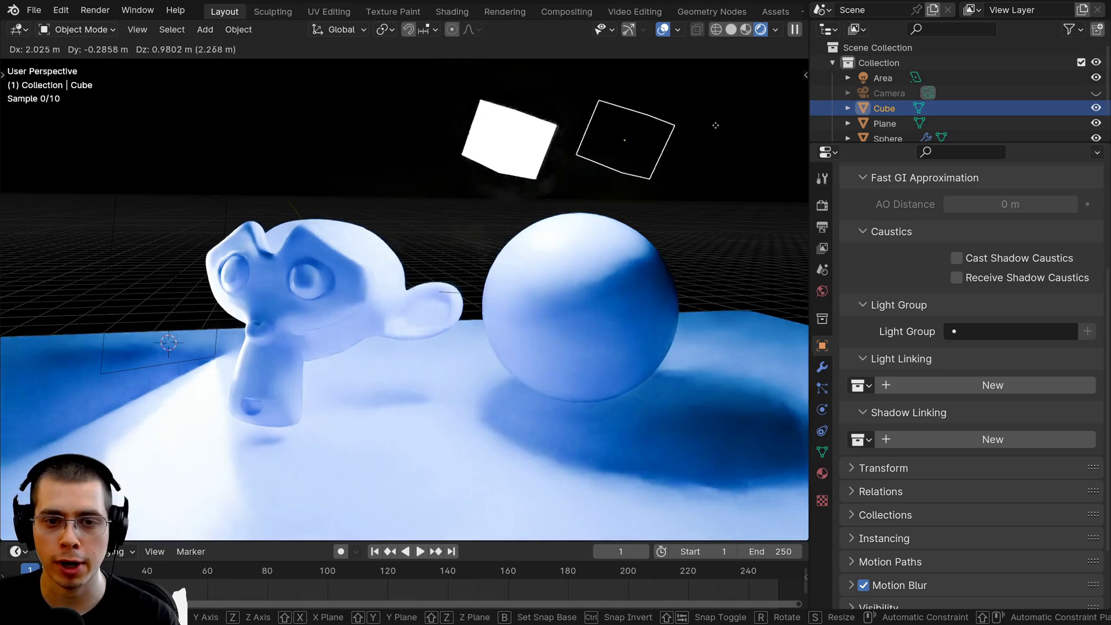
click(434, 211)
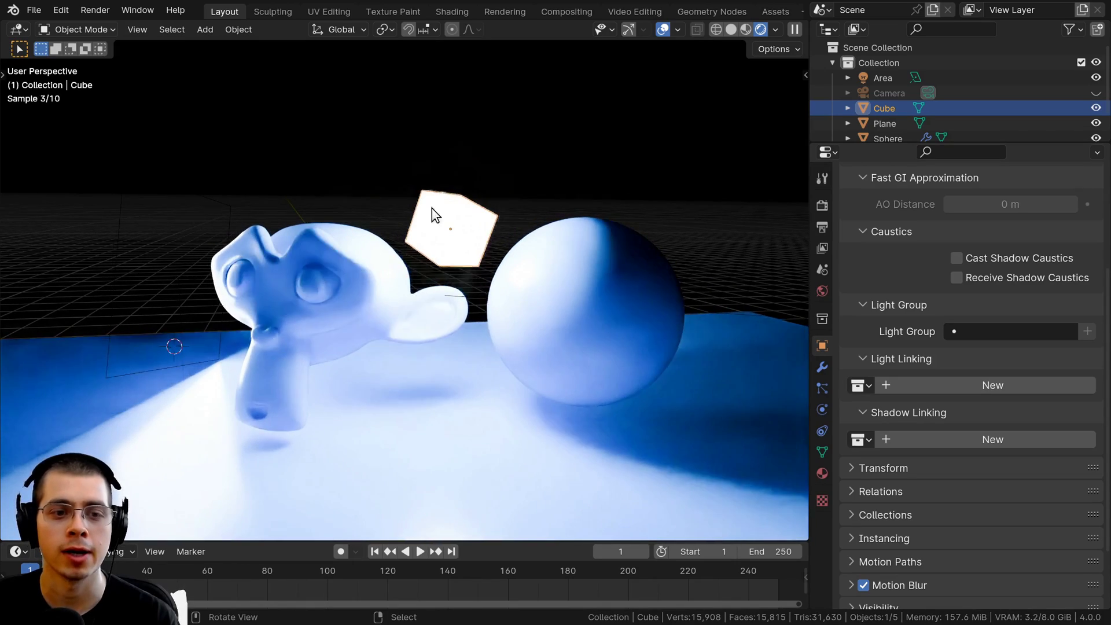
middle_drag(432, 207, 352, 264)
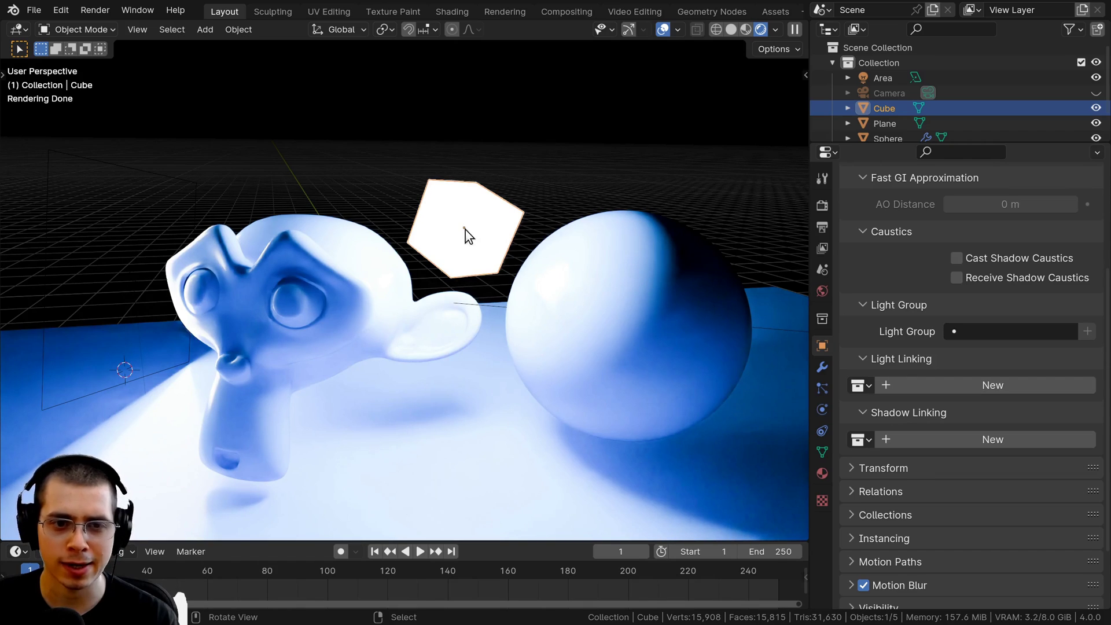
middle_drag(465, 230, 470, 221)
key(g)
right_click(513, 281)
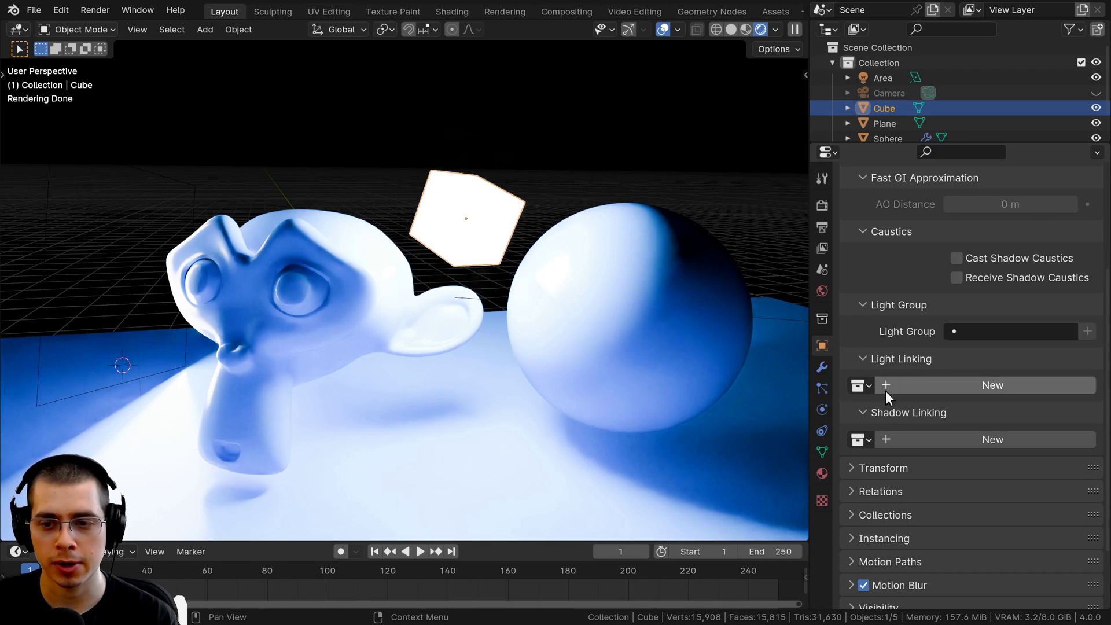
scroll(886, 382, down, 3)
Create a light-linking collection for the cube and drag objects, including Suzanne, into it
click(932, 304)
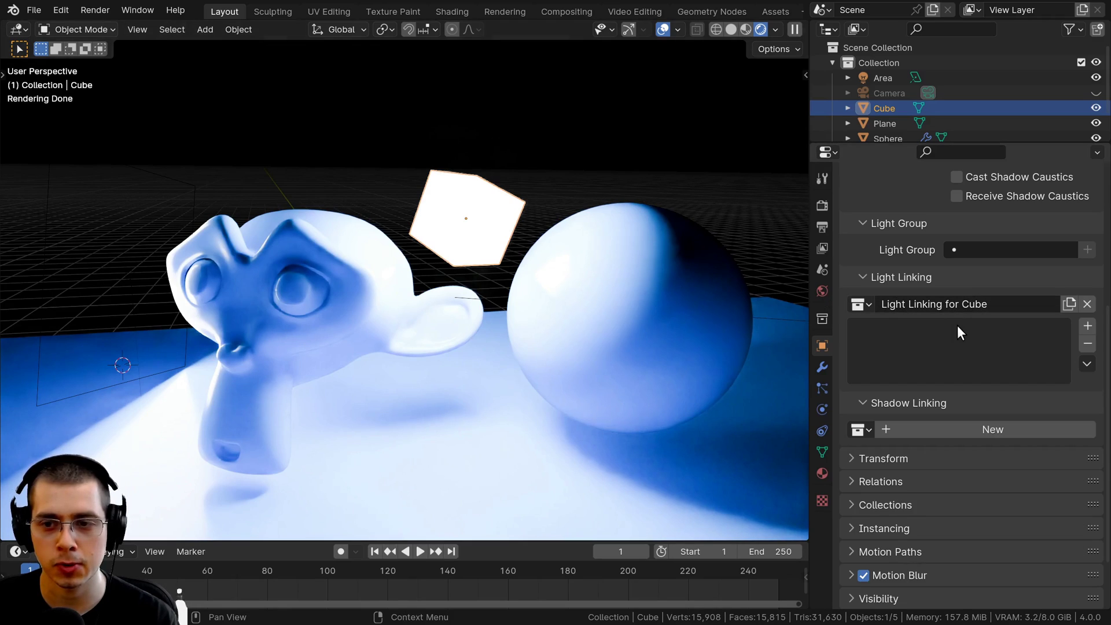
scroll(892, 94, down, 2)
drag(888, 94, 898, 353)
drag(890, 124, 895, 371)
Exclude the sphere, plane and Suzanne from the cube's light
click(1058, 351)
click(1057, 329)
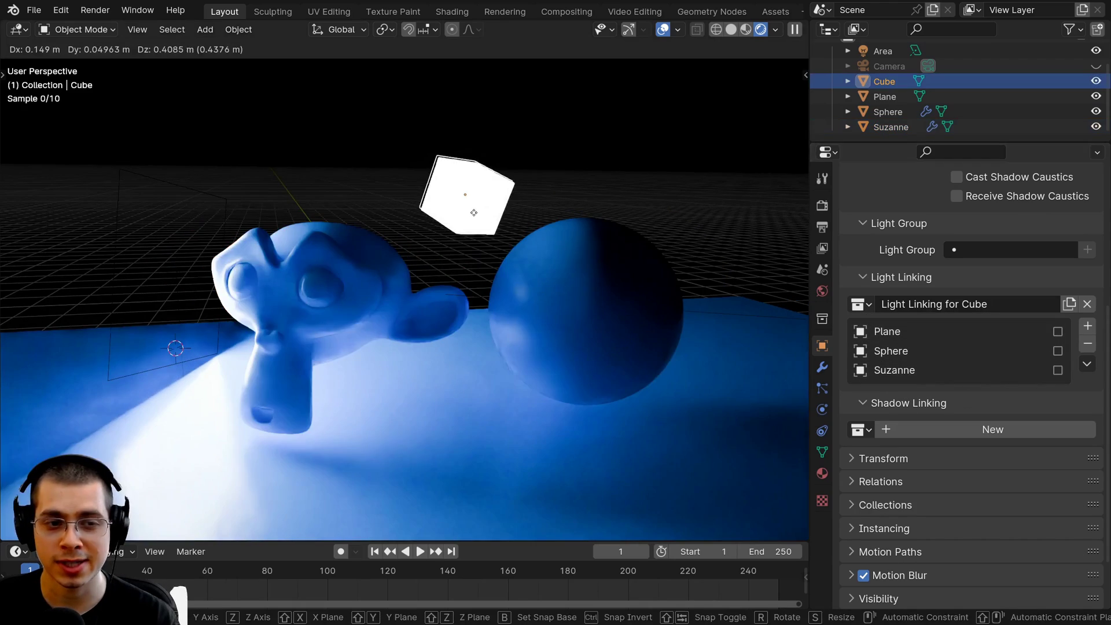
click(472, 207)
middle_drag(463, 202, 492, 184)
Start and cancel moves of the cube while orbiting the view
key(g)
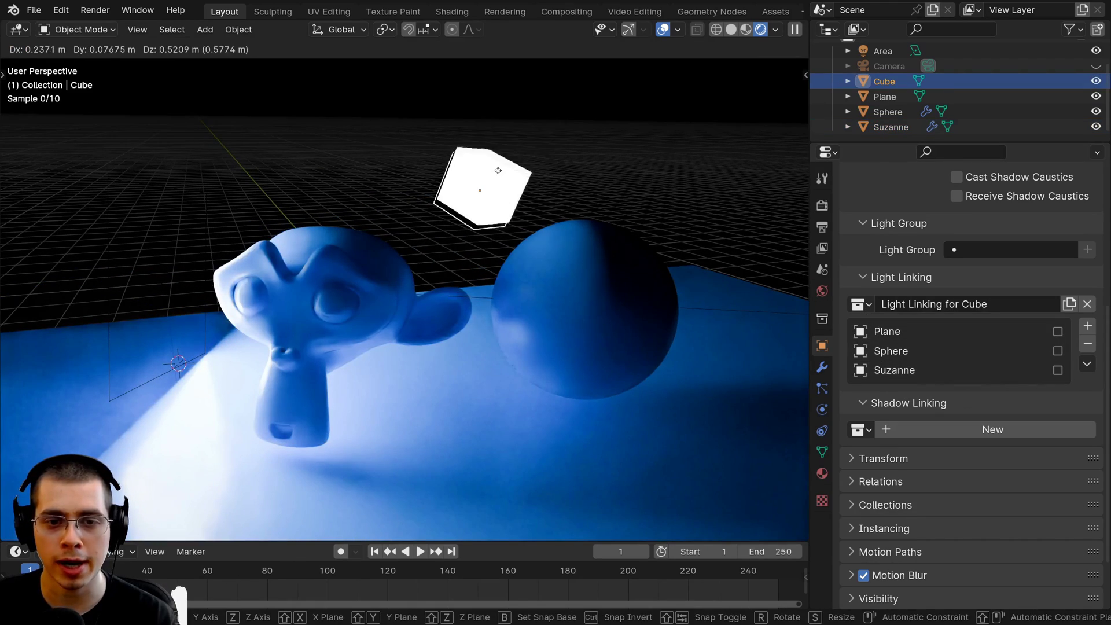
right_click(512, 130)
middle_drag(526, 253, 502, 245)
right_click(536, 284)
right_click(339, 287)
right_click(384, 382)
scroll(245, 282, down, 2)
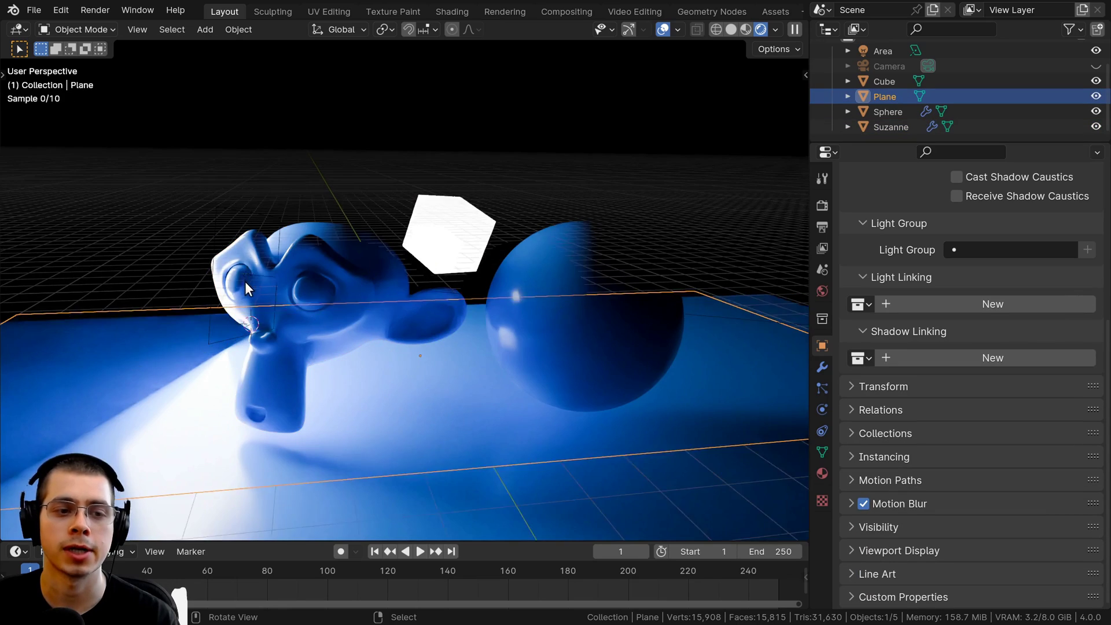
Deselect everything and cancel trial moves of the area light and cube, leaving both in place
click(260, 267)
right_click(215, 279)
key(g)
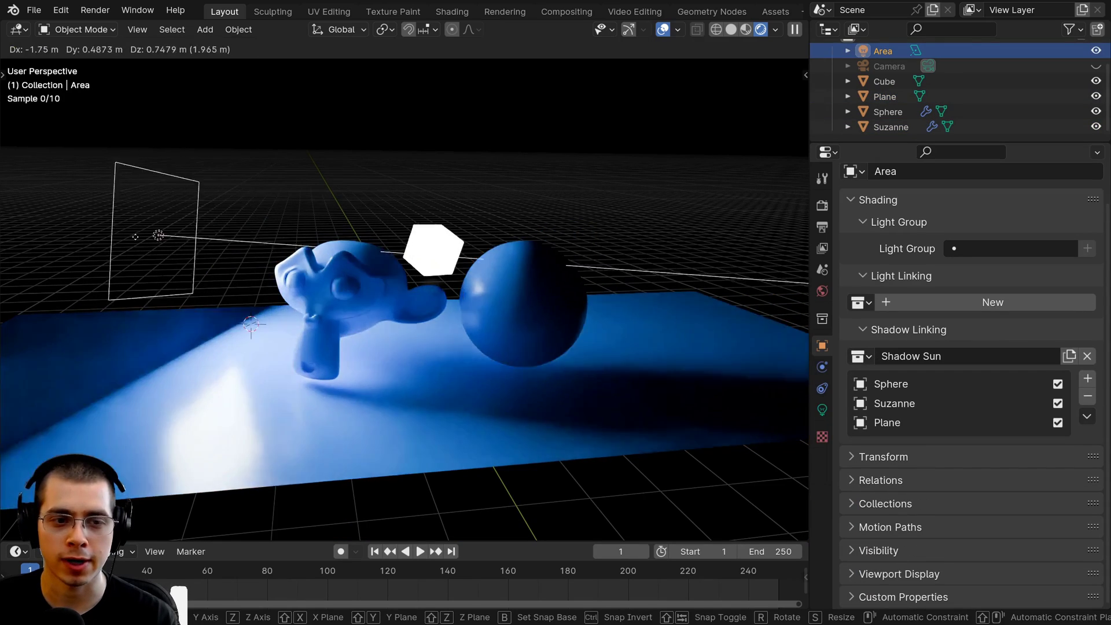
right_click(313, 271)
scroll(377, 260, up, 2)
right_click(447, 245)
key(g)
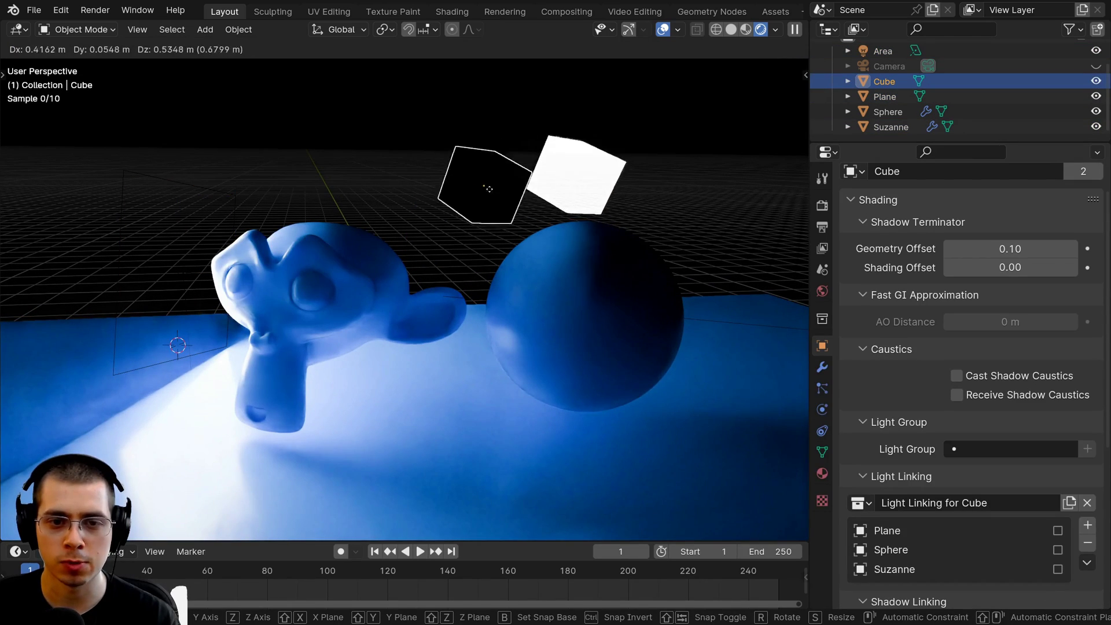
key(Escape)
middle_drag(538, 273, 515, 253)
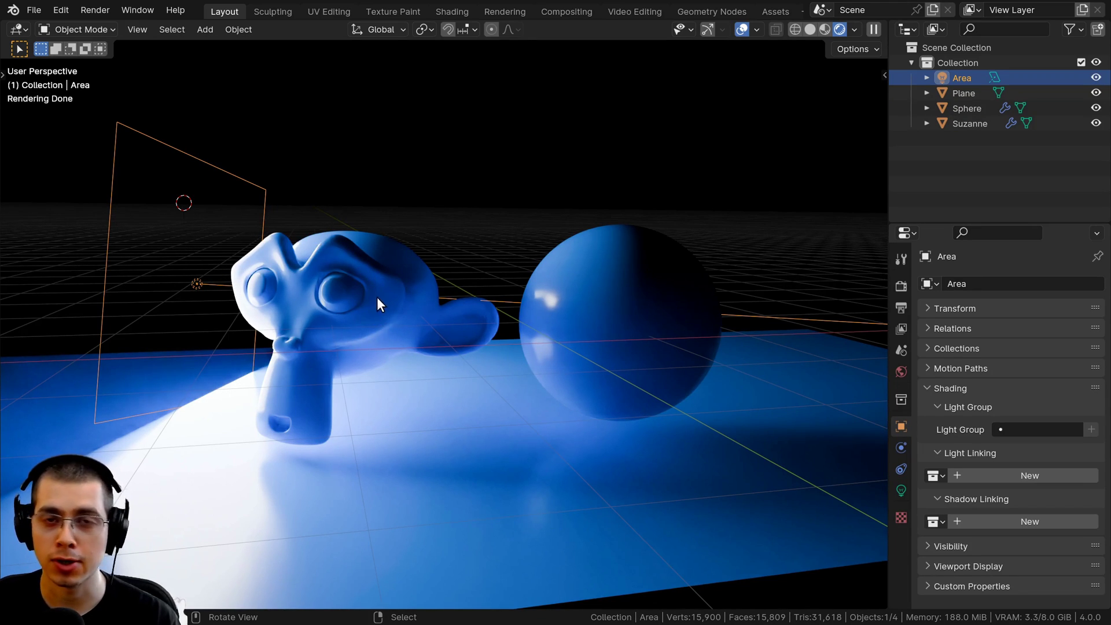
Place the area light and create a shadow-linking collection for it, keeping the default name
middle_drag(312, 303, 325, 303)
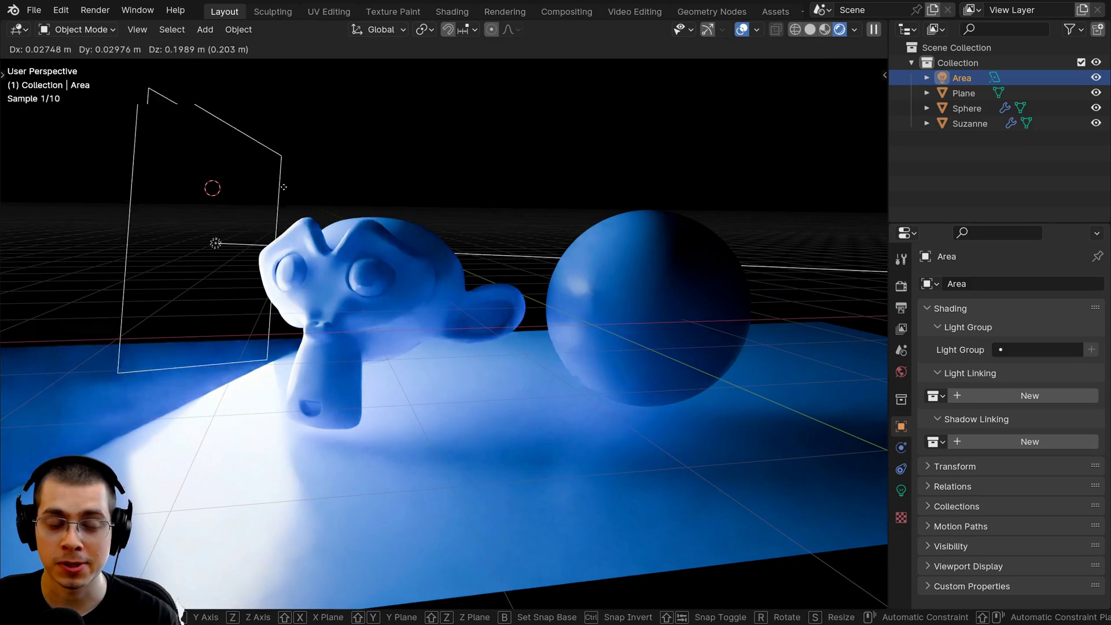
click(240, 273)
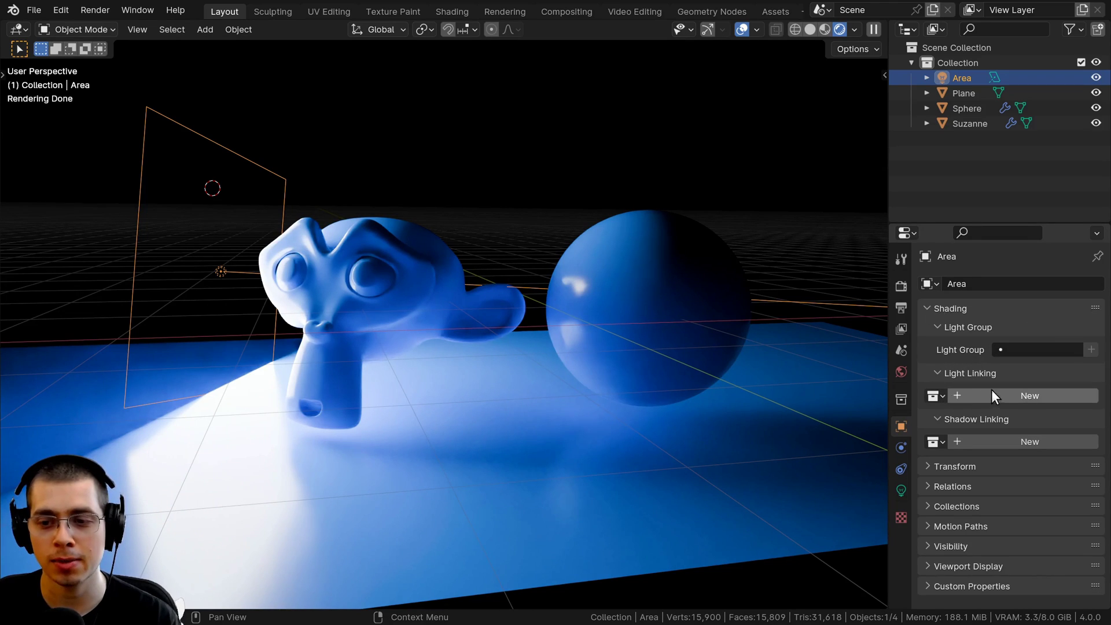
click(994, 440)
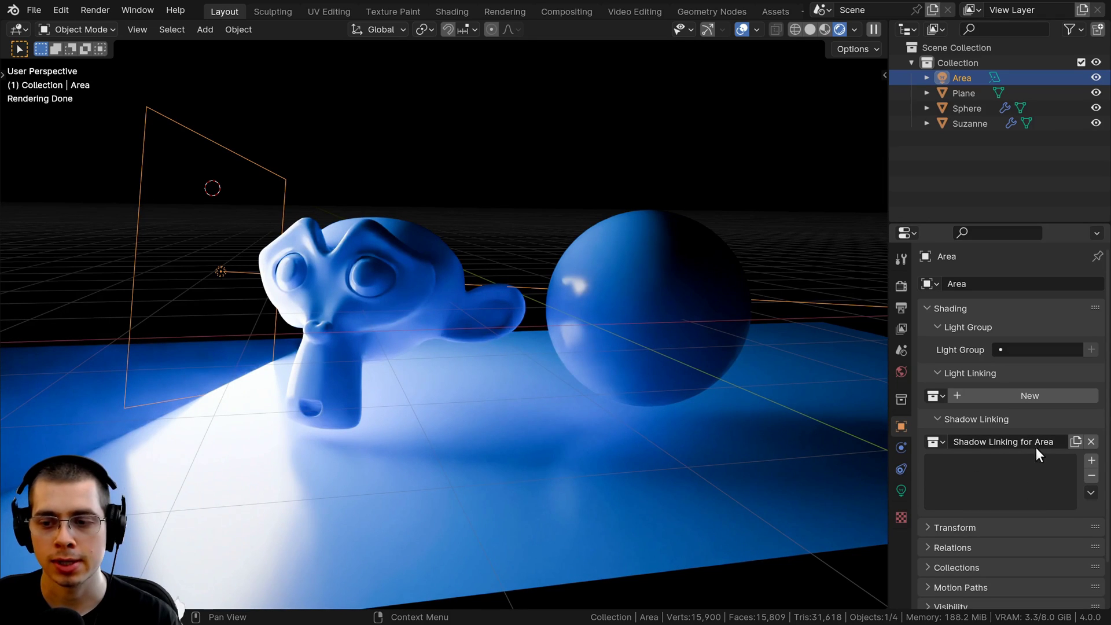
drag(1056, 443, 947, 443)
key(Escape)
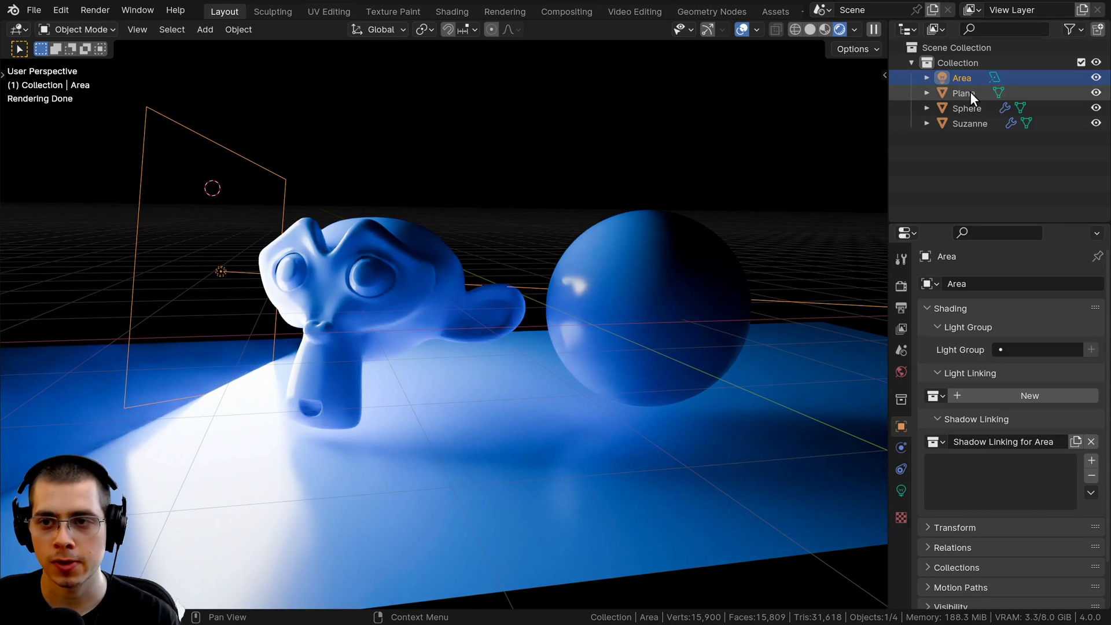
Add Plane and Sphere to shadow linking, stop sphere and Suzanne casting shadows, and move the light overhead
drag(972, 99, 940, 483)
drag(964, 123, 976, 494)
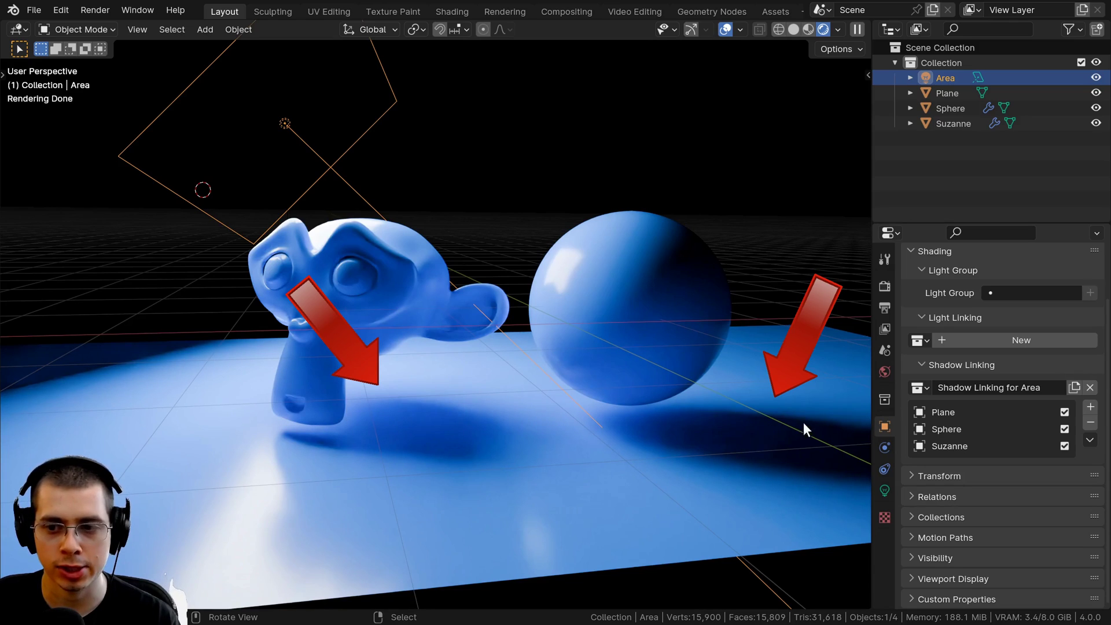
click(1064, 429)
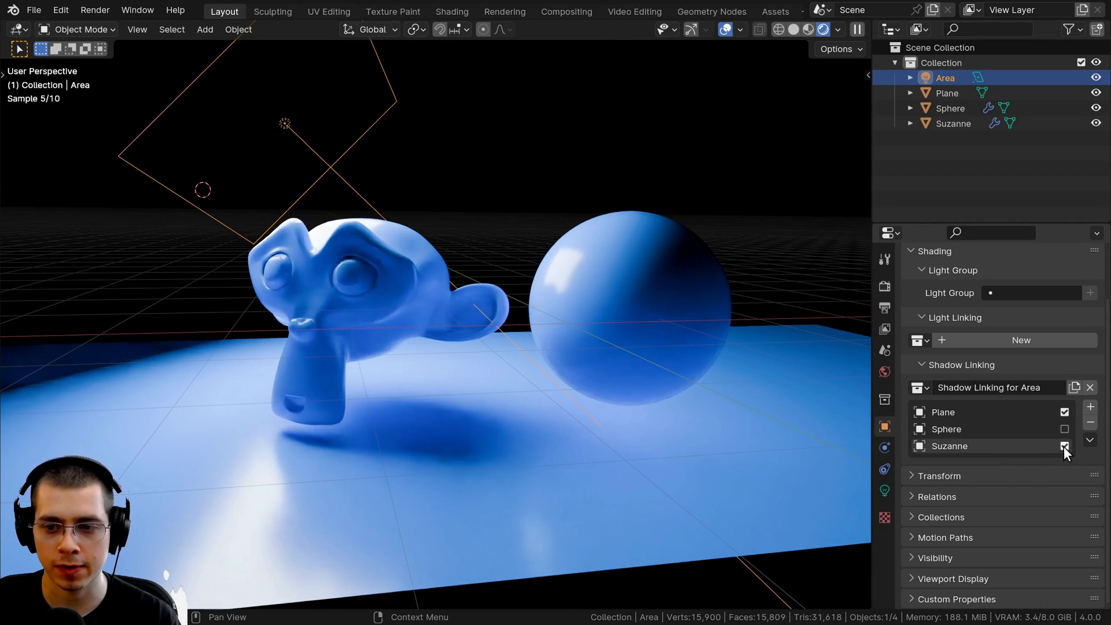
click(1065, 446)
key(g)
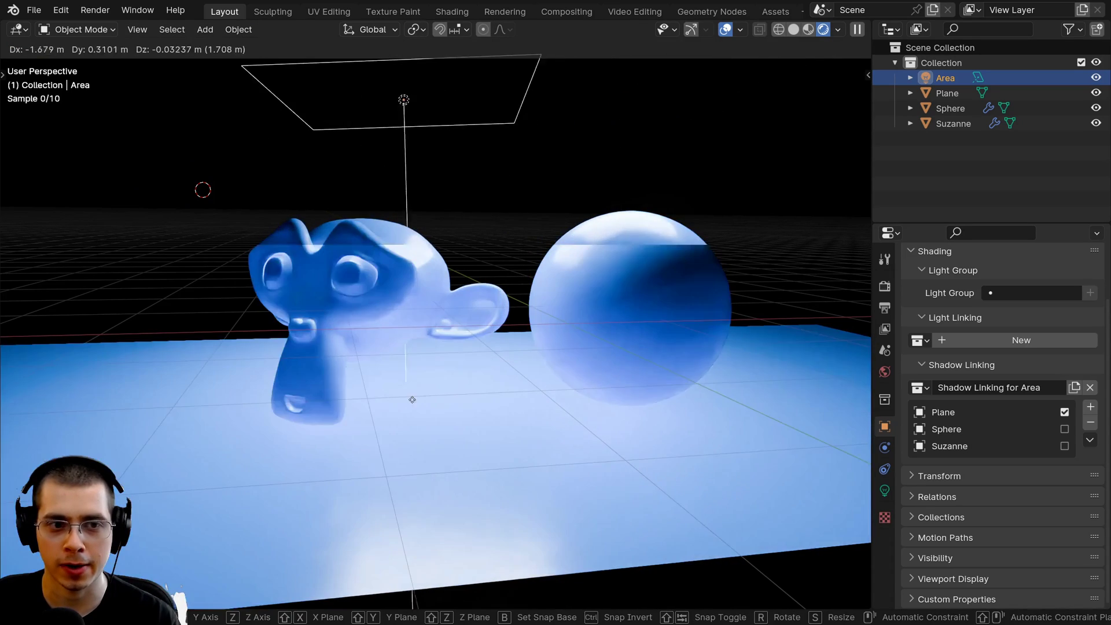
click(412, 399)
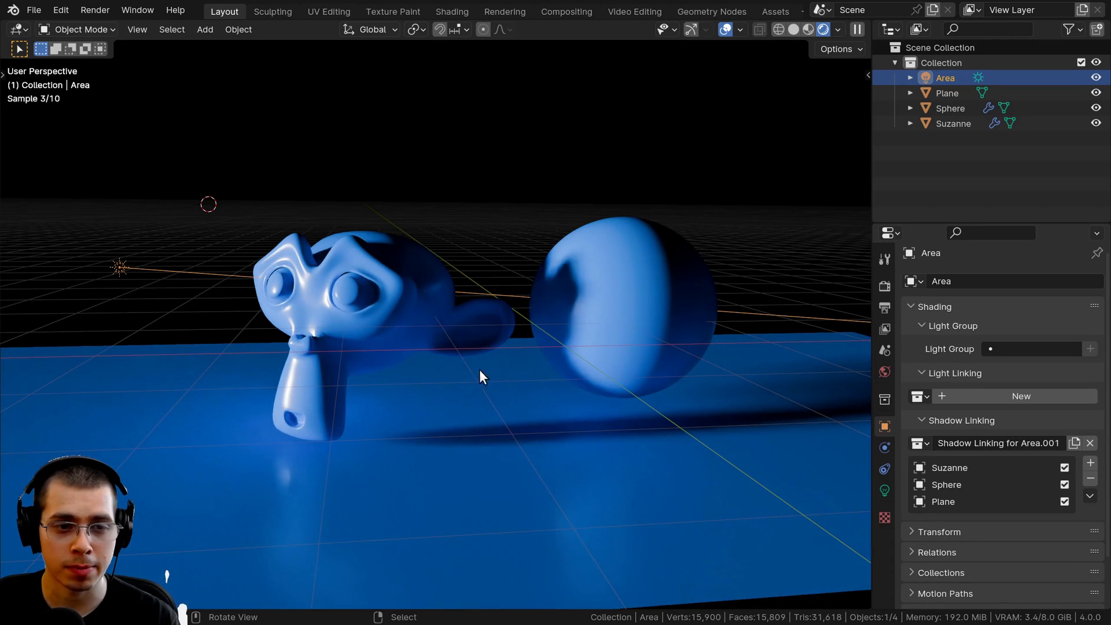
Start moving Suzanne and then the sphere, cancelling both moves
right_click(373, 287)
key(g)
right_click(400, 231)
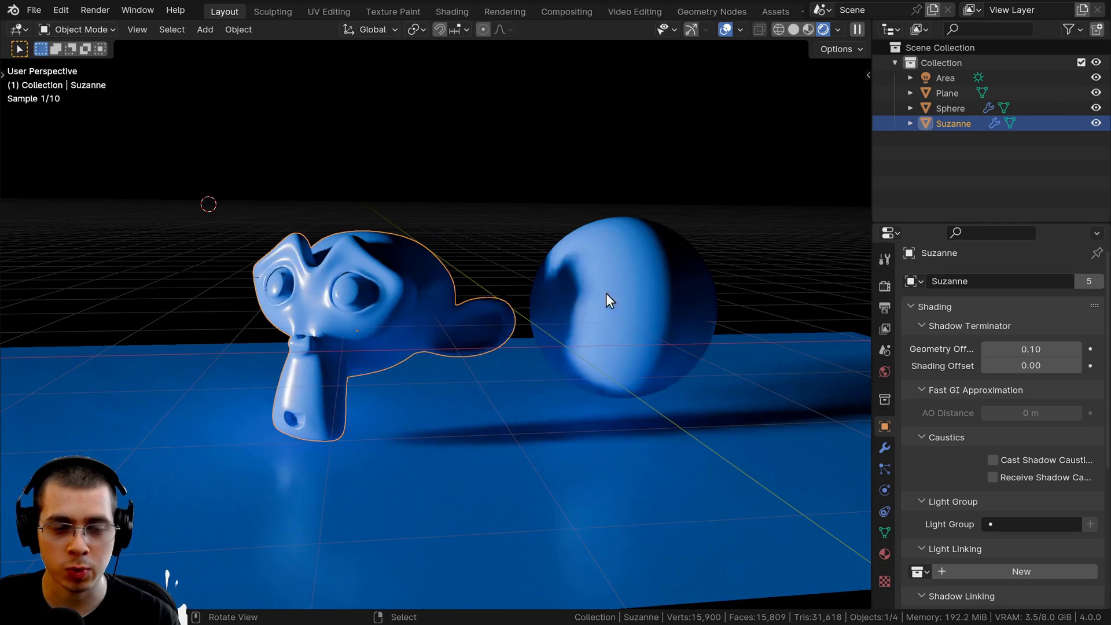
click(672, 295)
key(g)
key(Escape)
scroll(592, 239, up, 2)
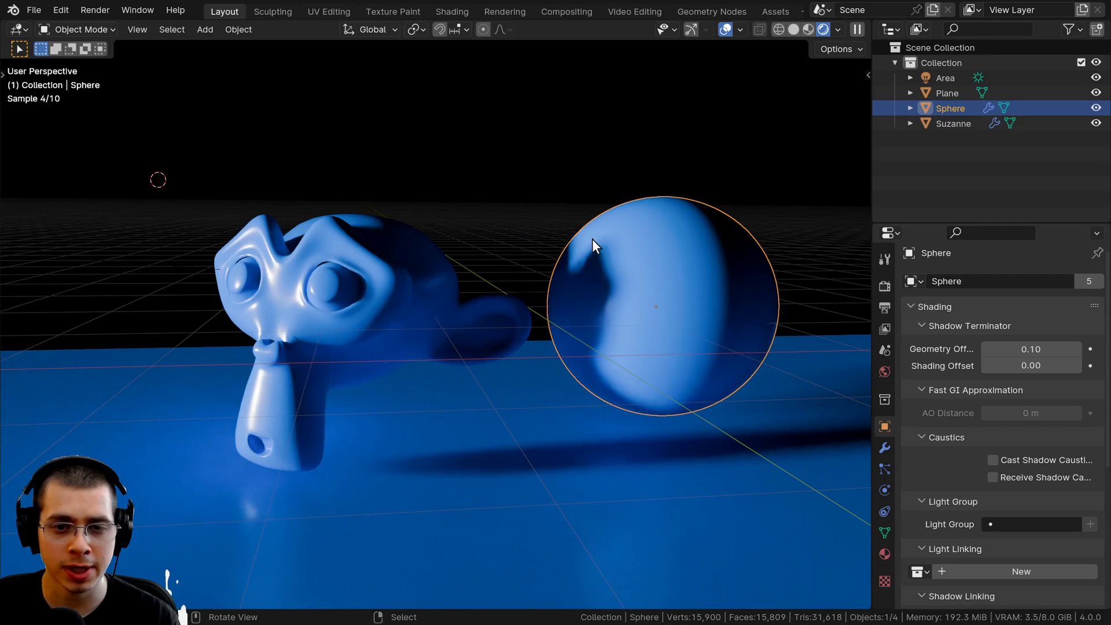
scroll(606, 290, down, 2)
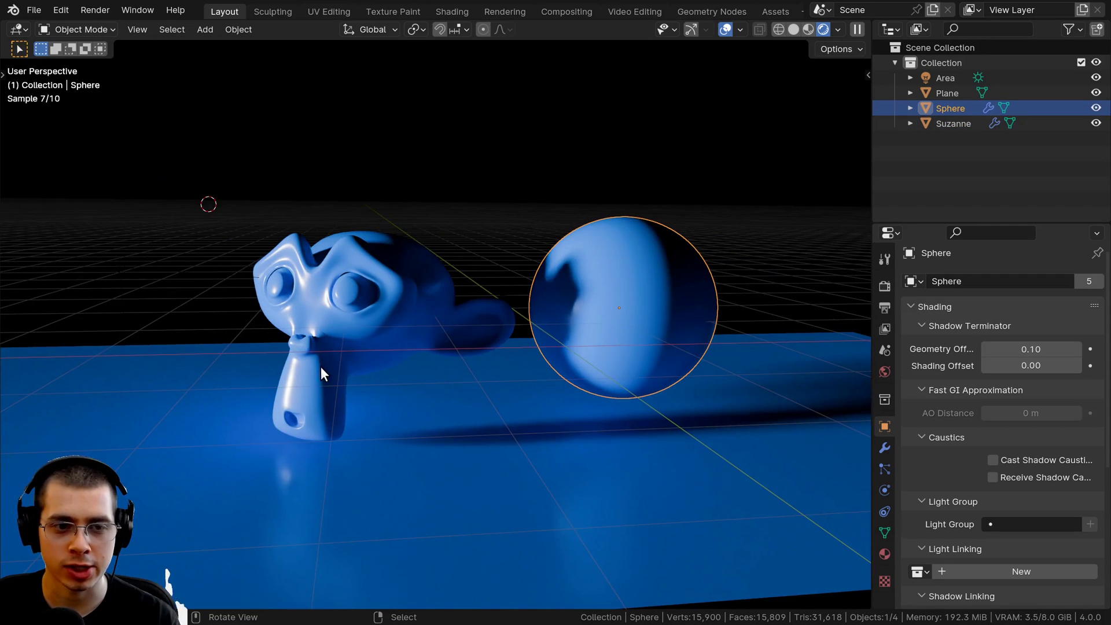
Toggle Suzanne's checkbox in the area light's Shadow Linking, then select the sphere and Suzanne
click(234, 275)
scroll(981, 341, down, 3)
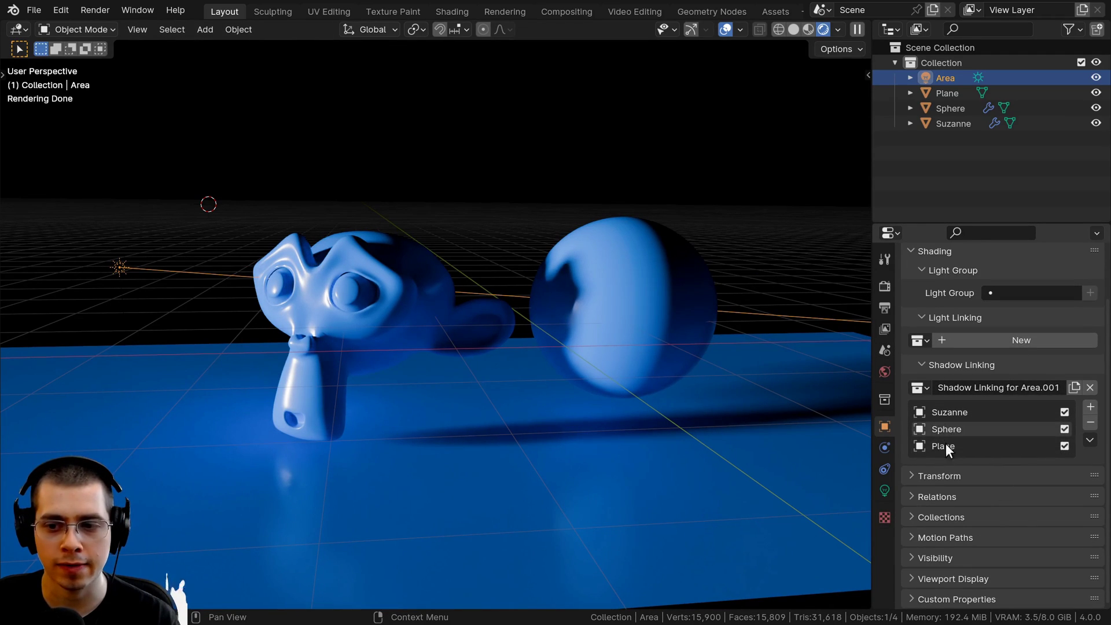
click(1064, 411)
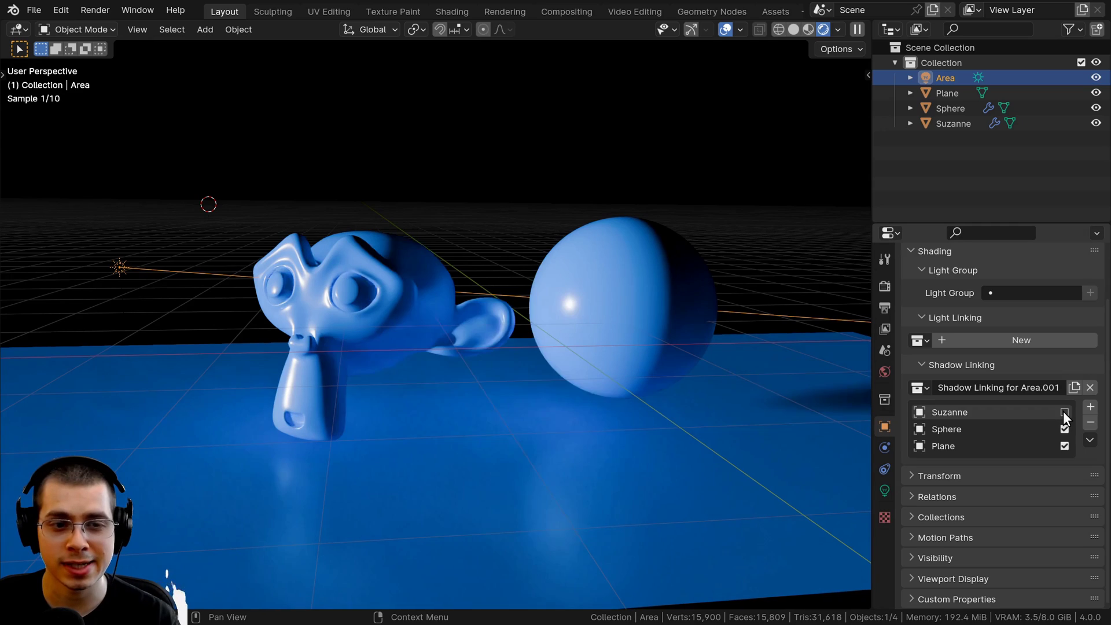
click(1064, 411)
click(1064, 411)
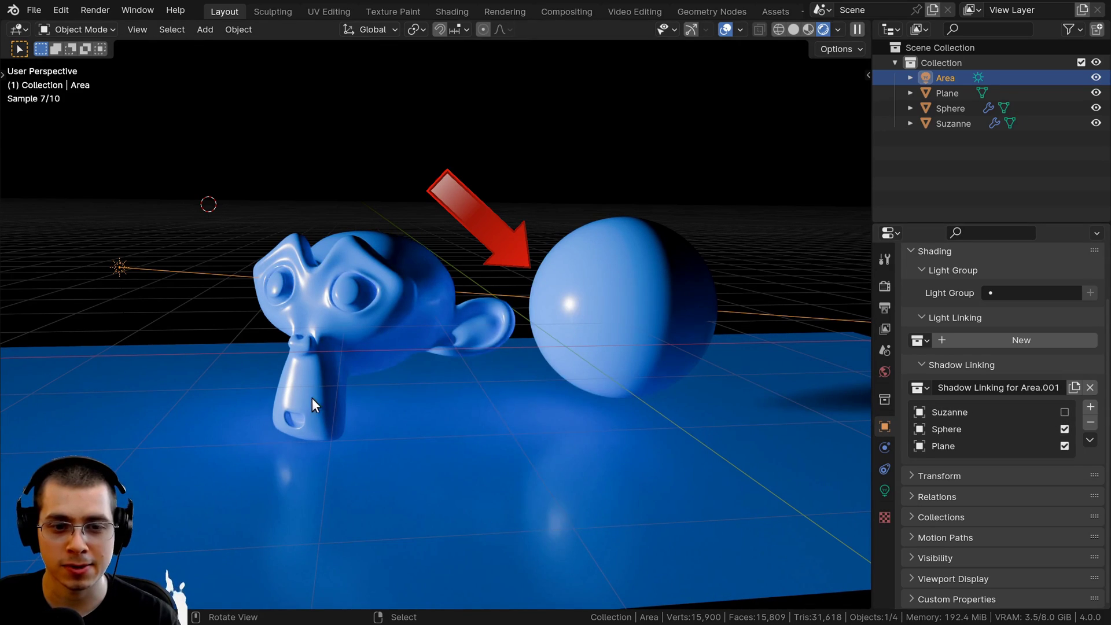
click(560, 306)
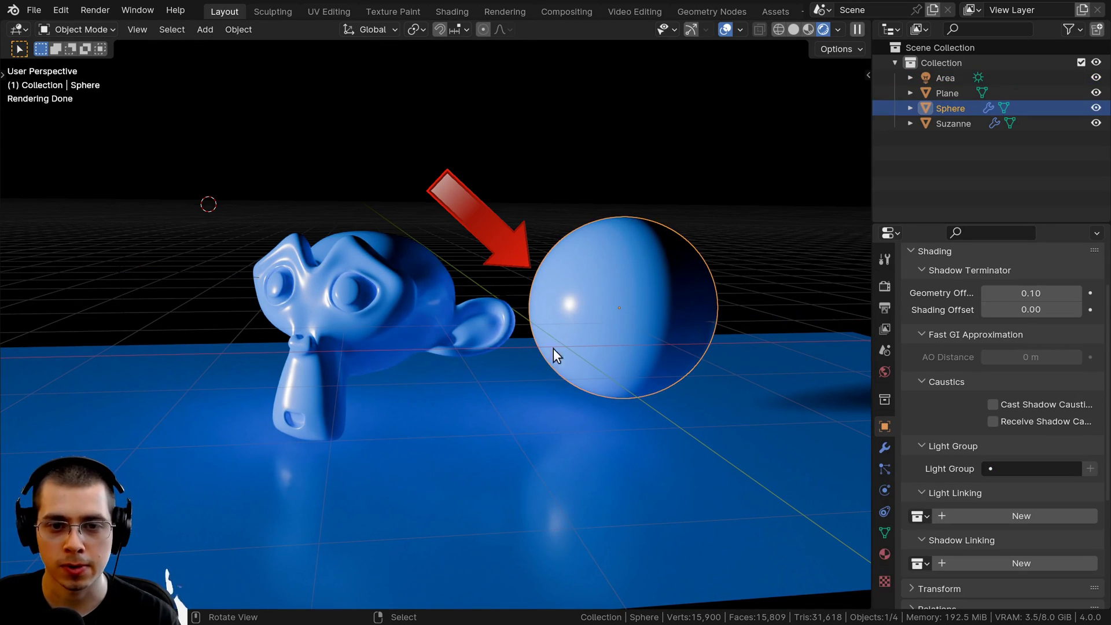
click(307, 295)
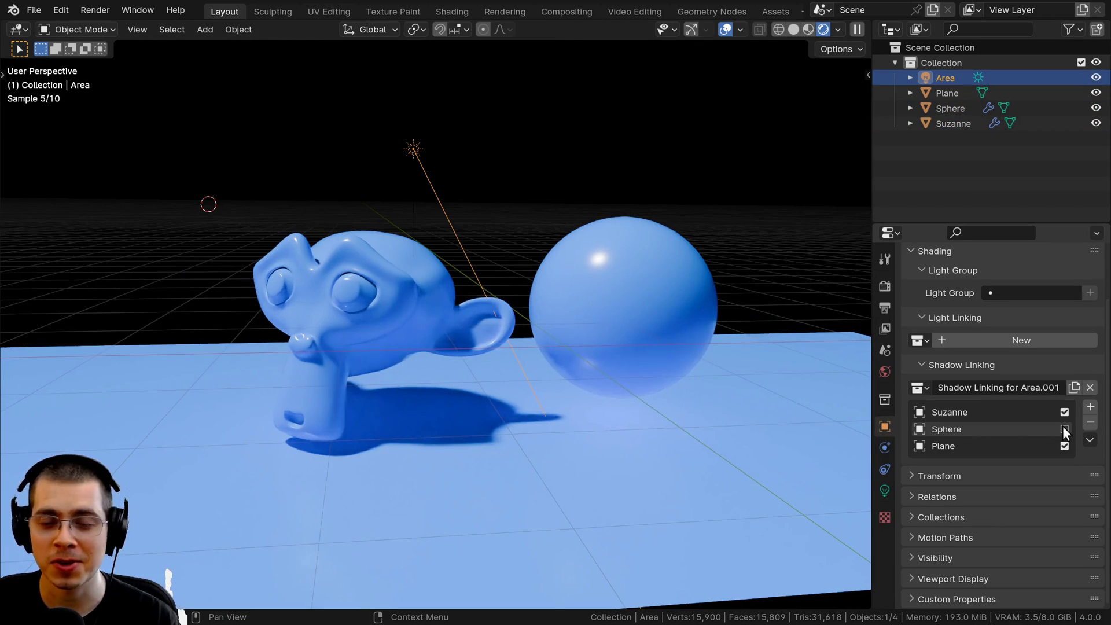
Re-enable Suzanne and toggle the Plane so all three objects cast the area light's shadows
click(1064, 427)
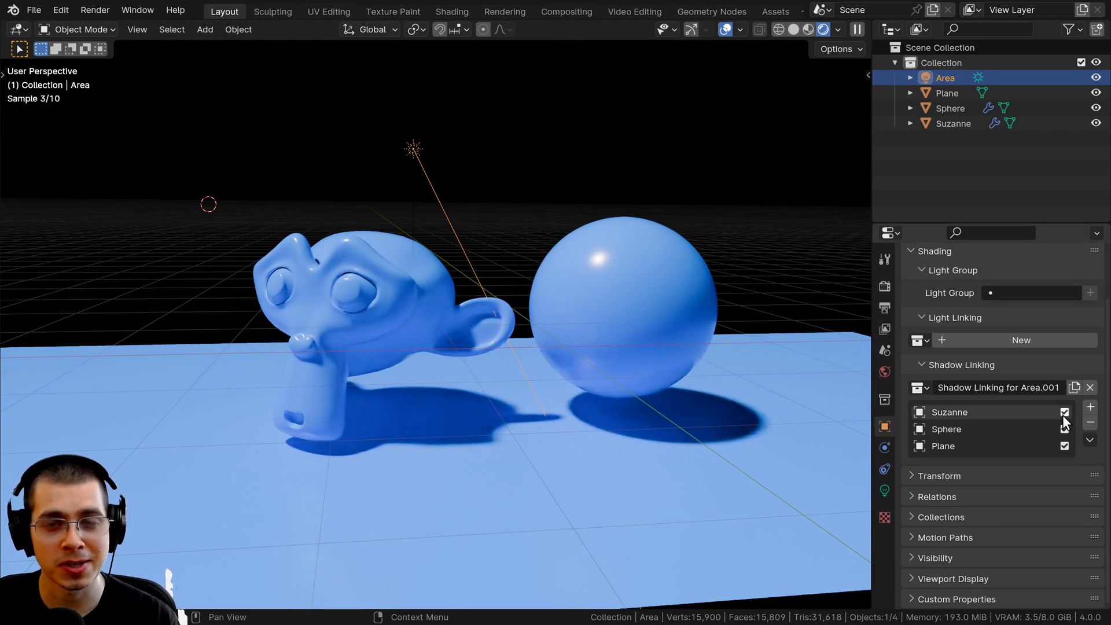
click(1064, 413)
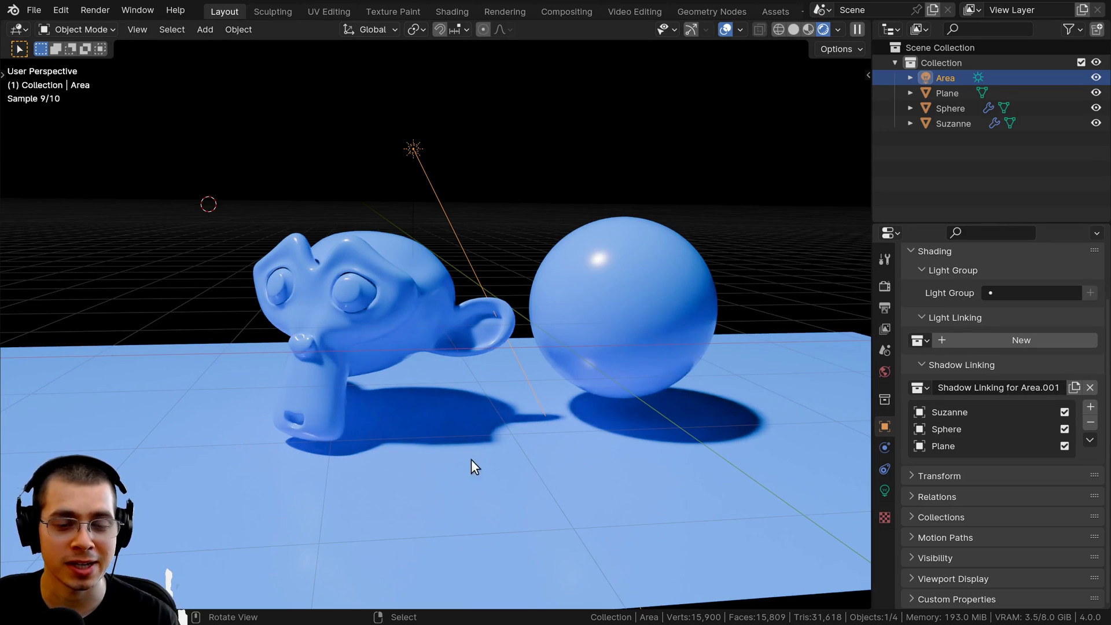
click(1067, 450)
click(1067, 450)
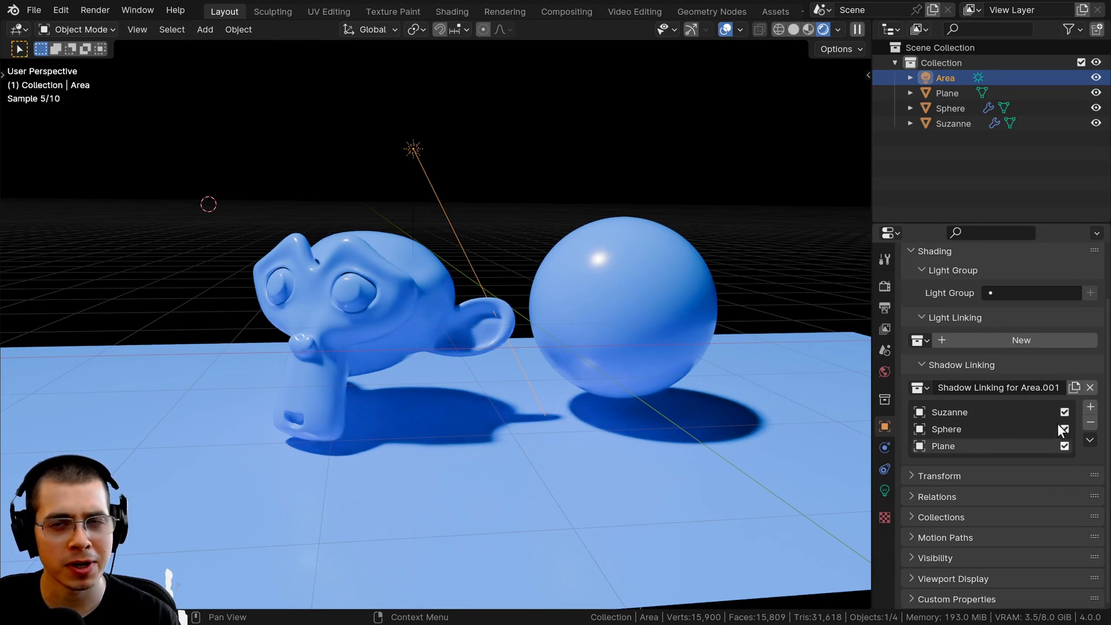
Move the area light so long shadows fall across the plane
key(g)
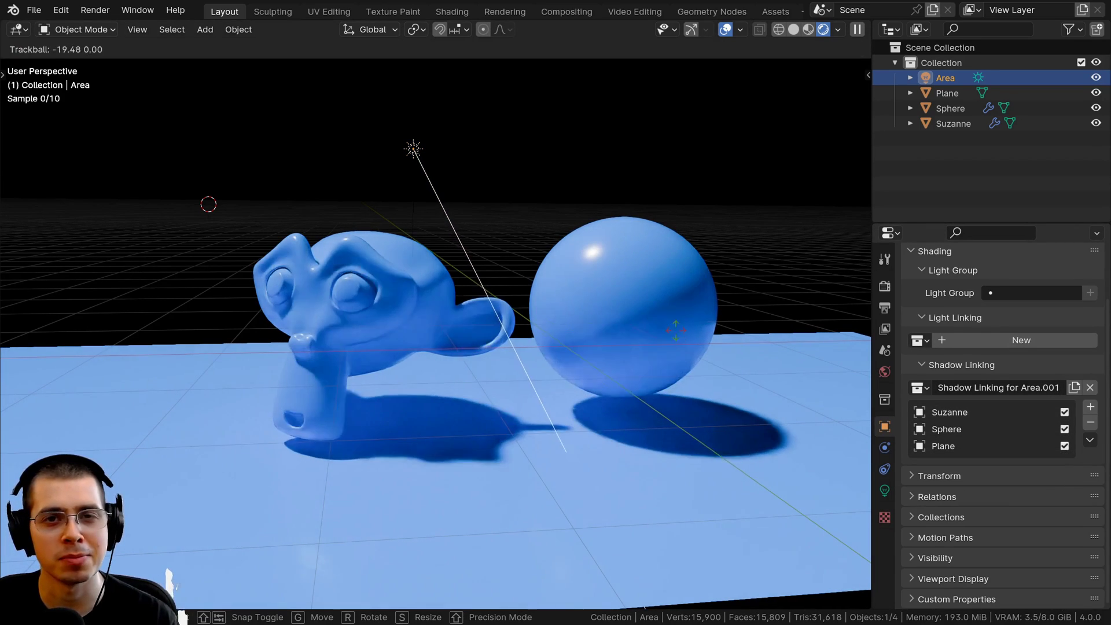
click(695, 324)
key(r)
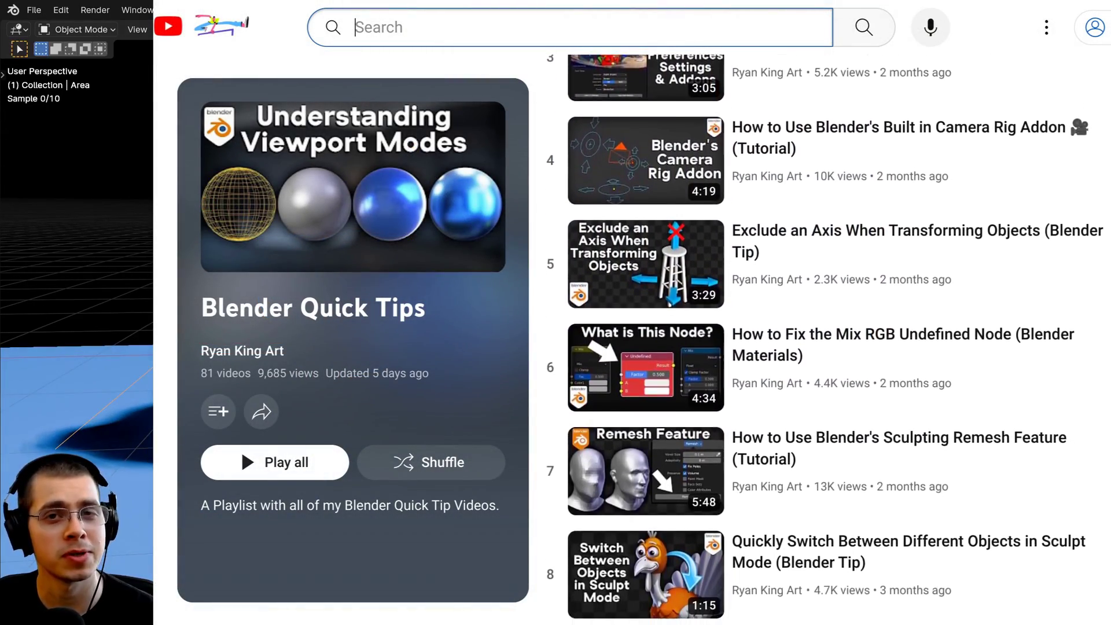
Rotate the area light freely twice with R R, confirming each new angle
key(r)
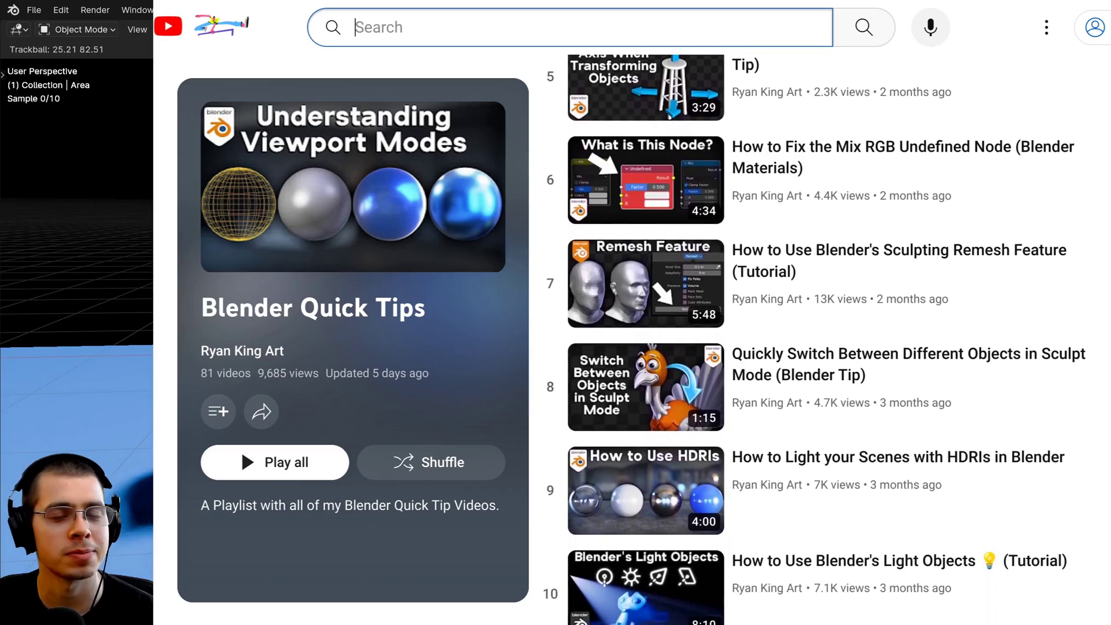
key(Return)
key(r)
key(r)
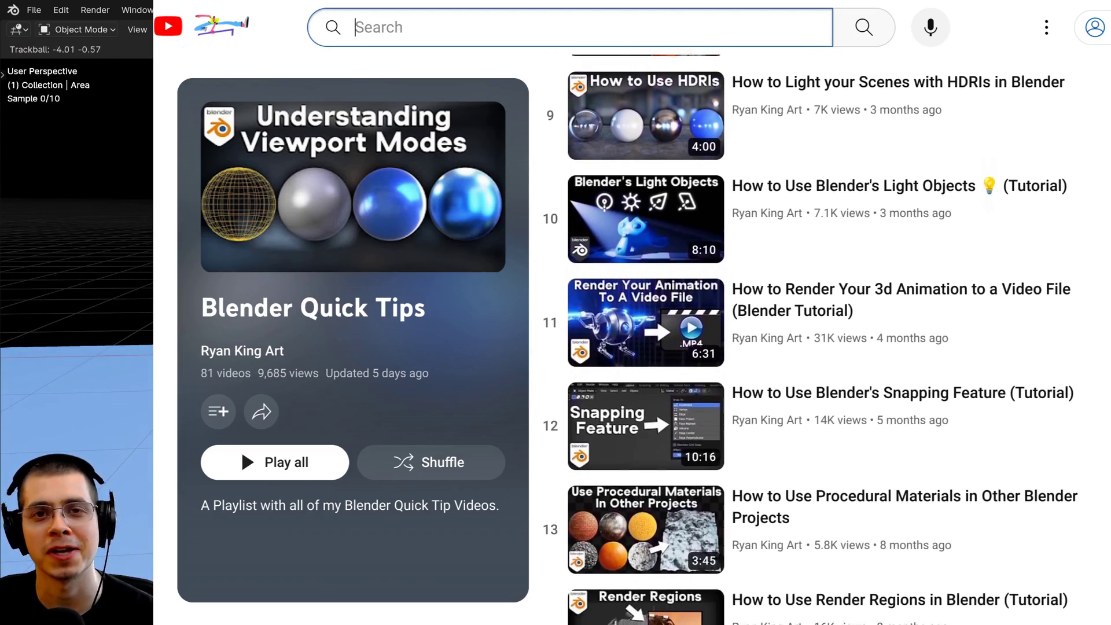
key(Return)
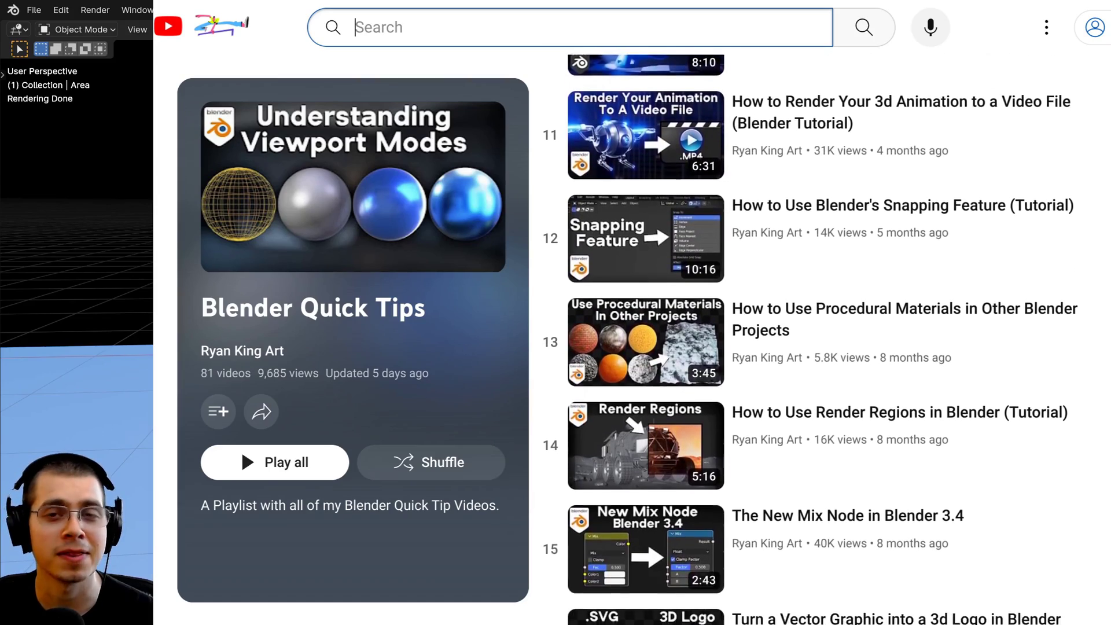